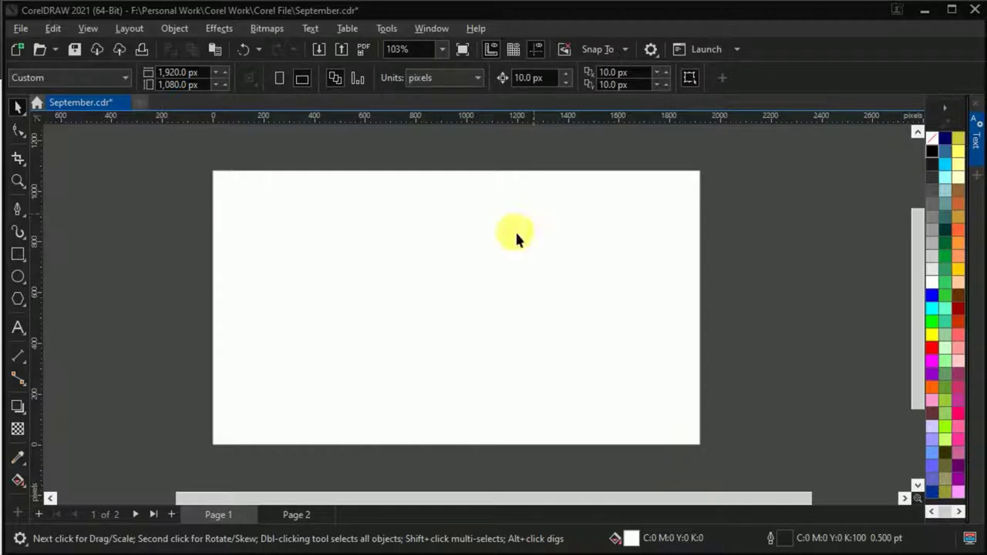
Step: Draw a rectangle about 526 px wide and round its corners, about 263 px at the top and 76 px at the bottom
{"action": "left_click", "coordinate": [19, 256]}
{"action": "left_click_drag", "start_coordinate": [397, 221], "coordinate": [460, 294]}
{"action": "left_click_drag", "start_coordinate": [537, 351], "coordinate": [538, 351]}
{"action": "scroll", "coordinate": [550, 255], "scroll_direction": "up", "scroll_amount": 1}
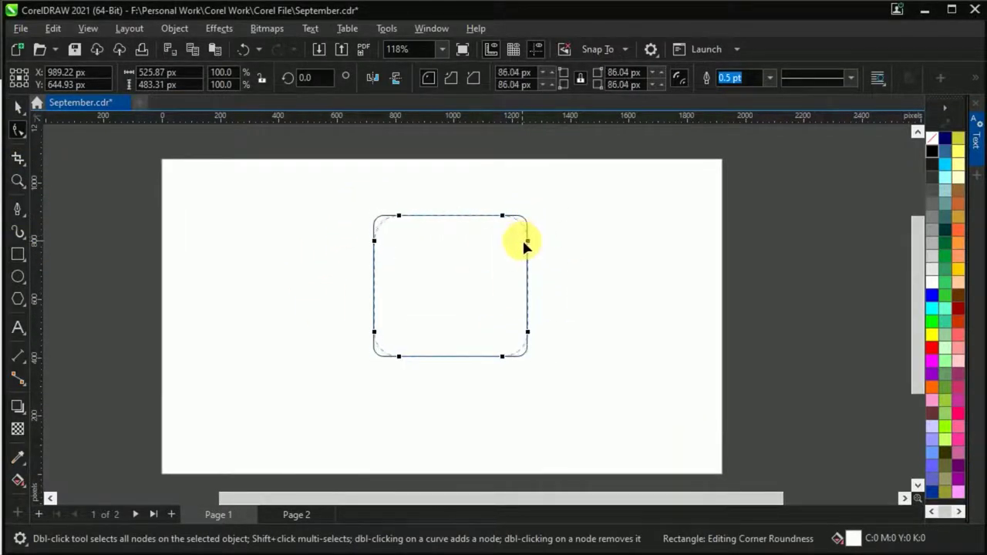
{"action": "left_click_drag", "start_coordinate": [528, 236], "coordinate": [528, 243]}
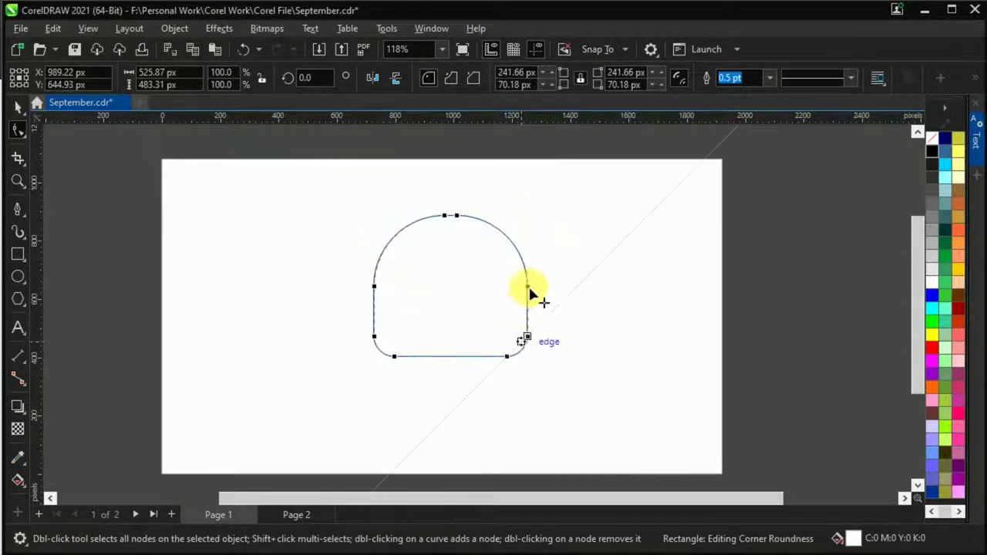
Step: Stretch the rounded rectangle taller and scale it down to about 351 by 433 px
{"action": "left_click", "coordinate": [18, 106]}
{"action": "scroll", "coordinate": [324, 258], "scroll_direction": "down", "scroll_amount": 1}
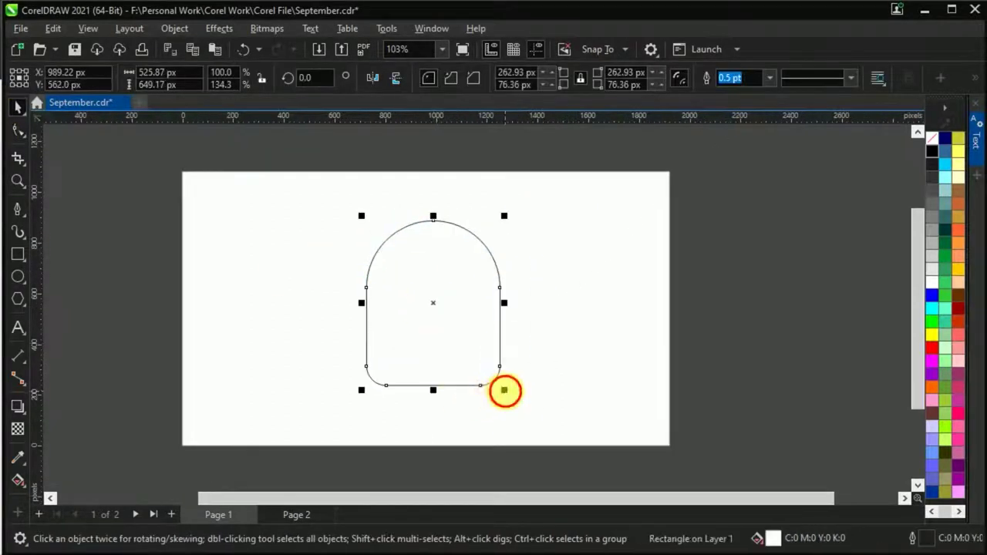
{"action": "left_click_drag", "start_coordinate": [504, 391], "coordinate": [481, 361]}
{"action": "scroll", "coordinate": [445, 307], "scroll_direction": "up", "scroll_amount": 1}
{"action": "scroll", "coordinate": [708, 344], "scroll_direction": "up", "scroll_amount": 1}
Step: Set the outline width of the rounded ice pop body to 4 pt
{"action": "left_click", "coordinate": [770, 77]}
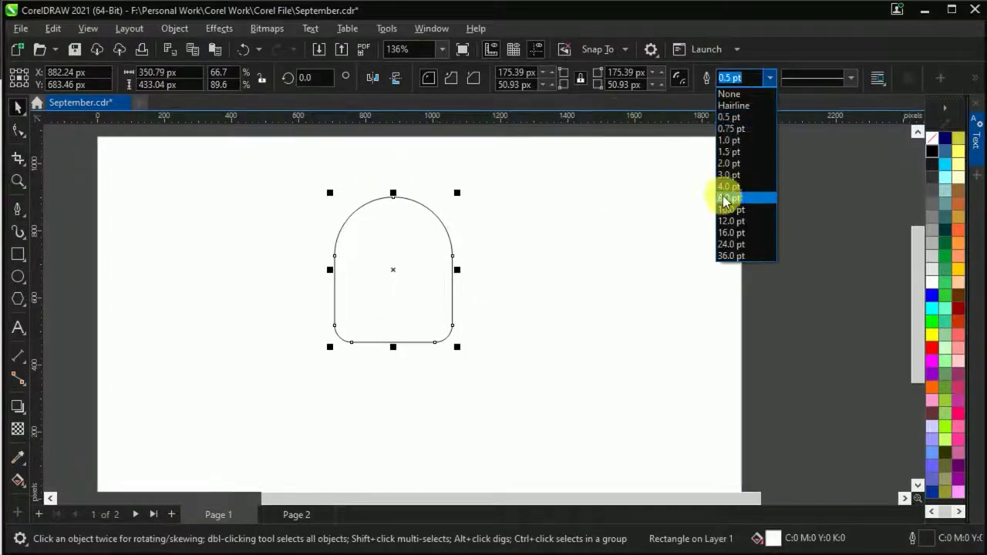
{"action": "left_click", "coordinate": [731, 209]}
{"action": "left_click", "coordinate": [770, 77]}
{"action": "left_click", "coordinate": [734, 191]}
{"action": "left_click", "coordinate": [443, 260]}
{"action": "scroll", "coordinate": [419, 353], "scroll_direction": "down", "scroll_amount": 1}
{"action": "scroll", "coordinate": [397, 334], "scroll_direction": "up", "scroll_amount": 1}
Step: Draw a fully rounded stick about 88 by 214 px, centred below the ice pop body and overlapping its lower edge
{"action": "left_click", "coordinate": [397, 334]}
{"action": "key", "text": "F6"}
{"action": "scroll", "coordinate": [386, 432], "scroll_direction": "up", "scroll_amount": 1}
{"action": "left_click_drag", "start_coordinate": [377, 303], "coordinate": [411, 385]}
{"action": "key", "text": "space"}
{"action": "key", "text": "ctrl+a"}
{"action": "left_click", "coordinate": [415, 359]}
{"action": "left_click", "coordinate": [416, 359]}
{"action": "key", "text": "F10"}
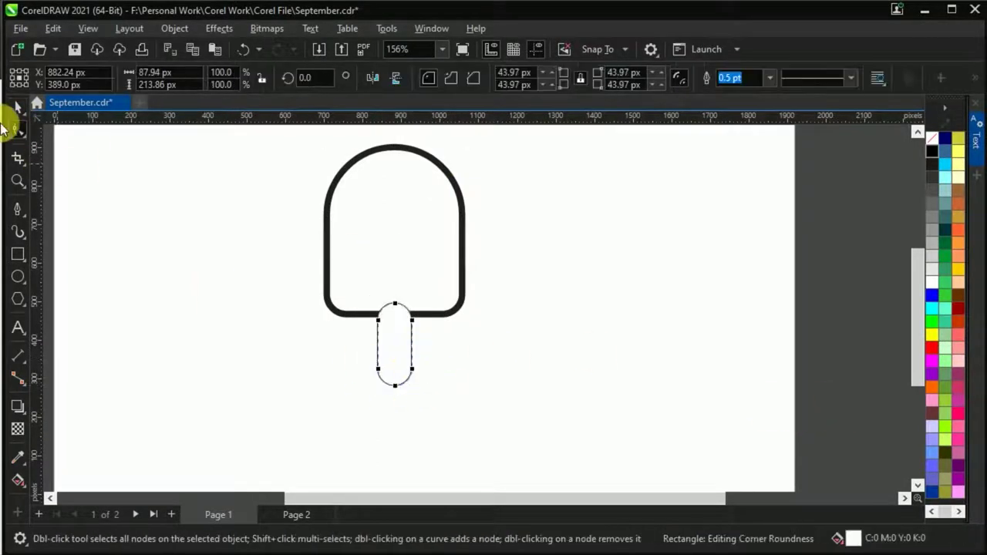
Step: Place the stick behind the body and set its outline width to 4 pt
{"action": "left_click", "coordinate": [17, 108]}
{"action": "left_click", "coordinate": [439, 286]}
{"action": "key", "text": "Tab"}
{"action": "left_click", "coordinate": [771, 78]}
{"action": "left_click", "coordinate": [743, 179]}
{"action": "left_click", "coordinate": [547, 333]}
Step: Select the body and stick together and scale the ice pop up to about 406 by 716 px
{"action": "scroll", "coordinate": [548, 334], "scroll_direction": "down", "scroll_amount": 4}
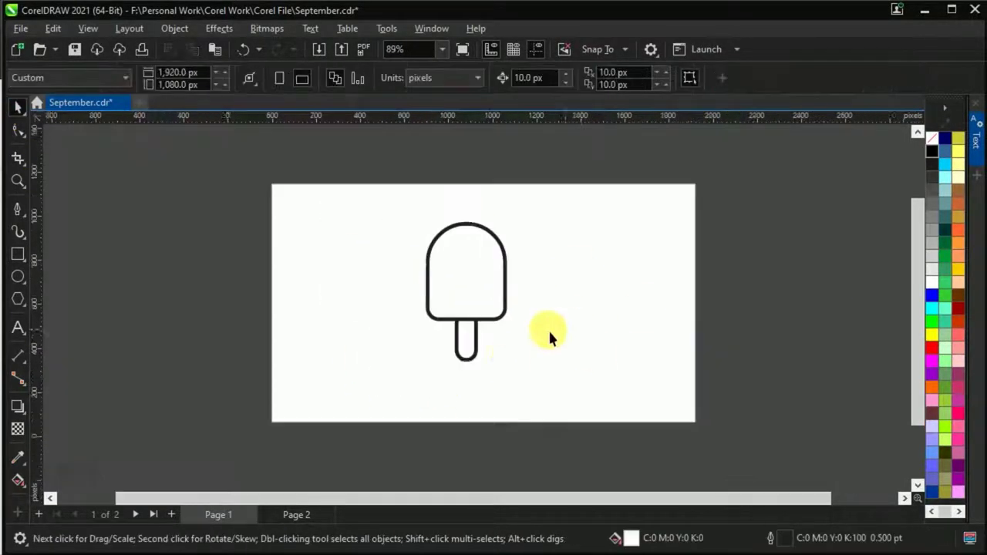
{"action": "key", "text": "ctrl+a"}
{"action": "scroll", "coordinate": [463, 293], "scroll_direction": "up", "scroll_amount": 5}
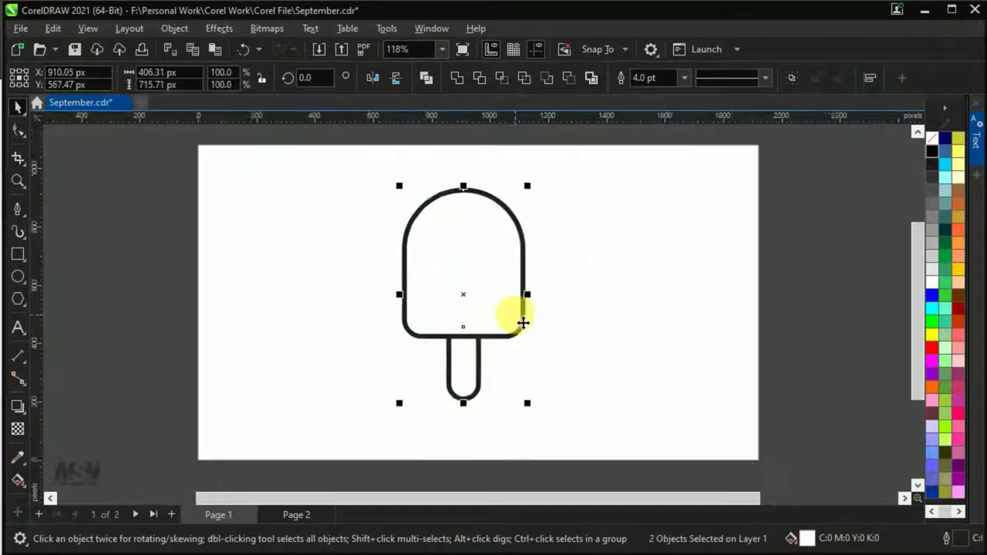
{"action": "key", "text": "Escape"}
{"action": "scroll", "coordinate": [375, 511], "scroll_direction": "down", "scroll_amount": 1}
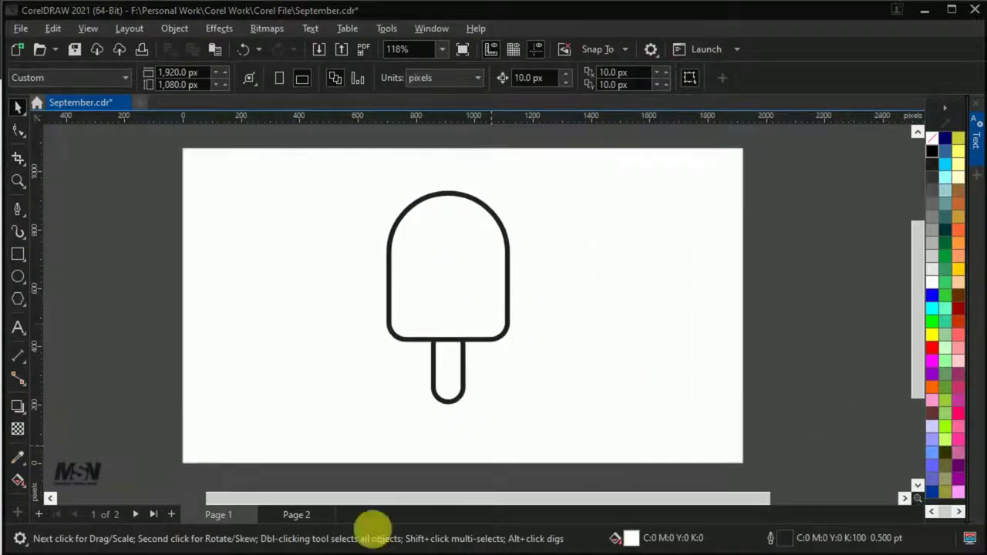
Step: Duplicate the ice pop body with the copy shifted right, and remove the original body's fill
{"action": "left_click", "coordinate": [478, 299]}
{"action": "key", "text": "ctrl+d"}
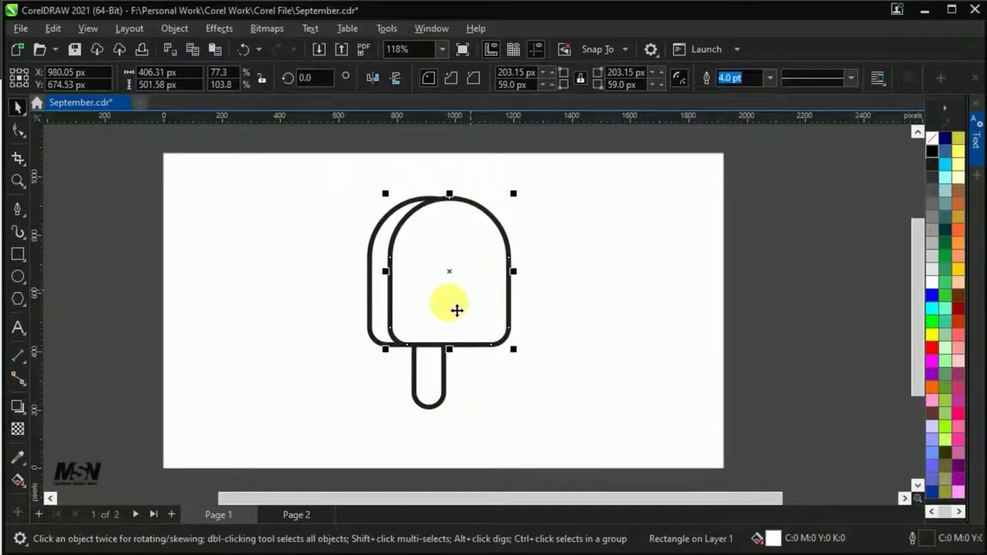
{"action": "left_click", "coordinate": [534, 345]}
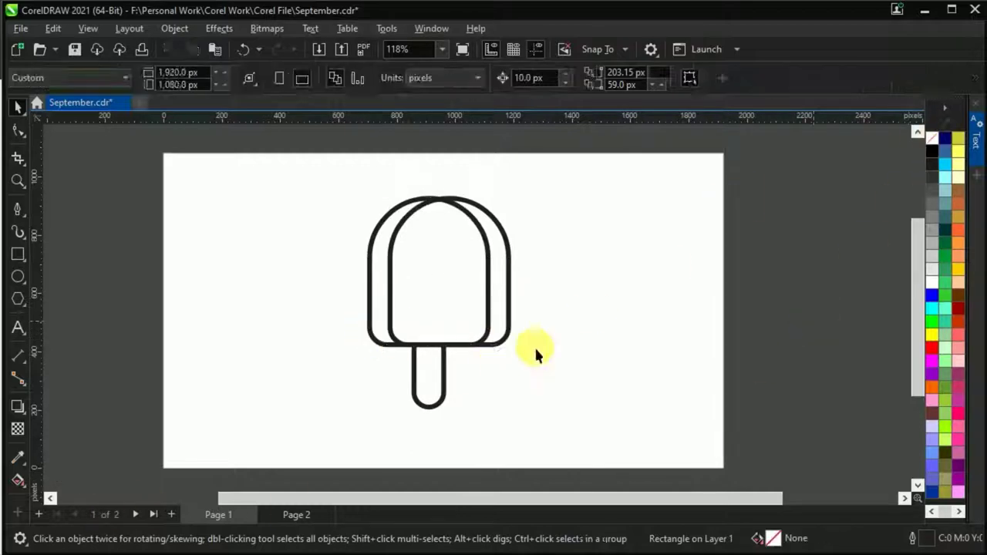
Step: Fill the body copy with sky blue #00CCFF, remove its outline, and offset it about 40 px right of the outlined body
{"action": "left_click", "coordinate": [508, 324]}
{"action": "left_click", "coordinate": [944, 164]}
{"action": "left_click", "coordinate": [769, 77]}
{"action": "left_click", "coordinate": [729, 94]}
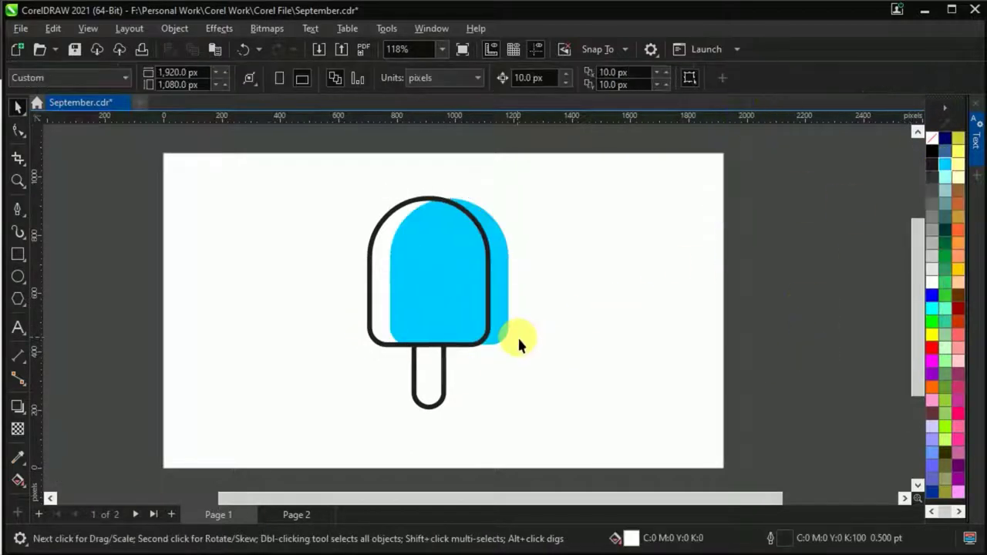
{"action": "scroll", "coordinate": [509, 338], "scroll_direction": "up", "scroll_amount": 1}
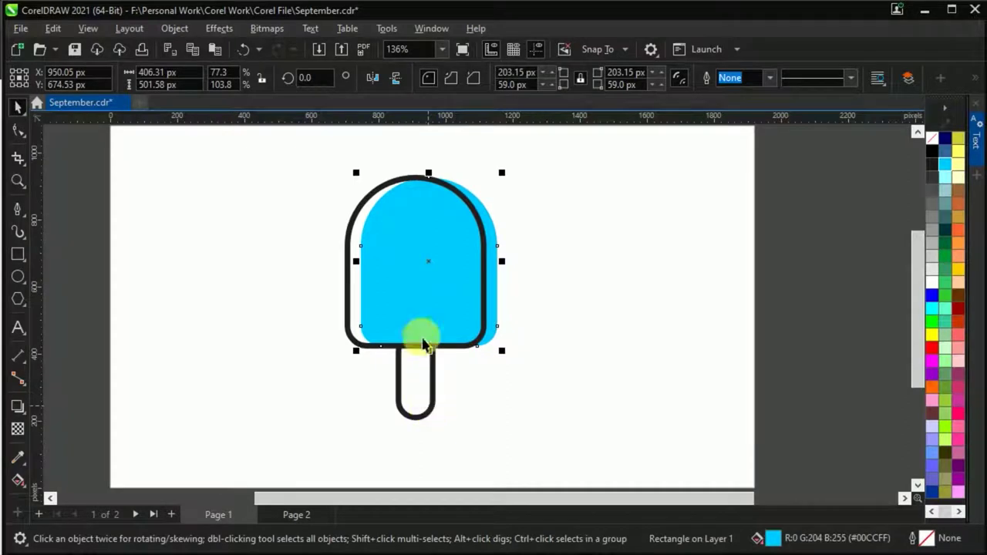
Step: Make a dark blue #336699 copy of the sky-blue shape, about 81 by 224 px, centred at the body's lower edge
{"action": "left_click_drag", "start_coordinate": [502, 352], "coordinate": [441, 270]}
{"action": "left_click", "coordinate": [944, 151]}
{"action": "scroll", "coordinate": [440, 319], "scroll_direction": "up", "scroll_amount": 4}
{"action": "mouse_move", "coordinate": [489, 331]}
{"action": "left_mouse_down"}
{"action": "mouse_move", "coordinate": [485, 374]}
{"action": "mouse_move", "coordinate": [476, 342]}
{"action": "left_mouse_up"}
{"action": "left_click_drag", "start_coordinate": [422, 303], "coordinate": [423, 377]}
{"action": "left_click_drag", "start_coordinate": [401, 322], "coordinate": [400, 321]}
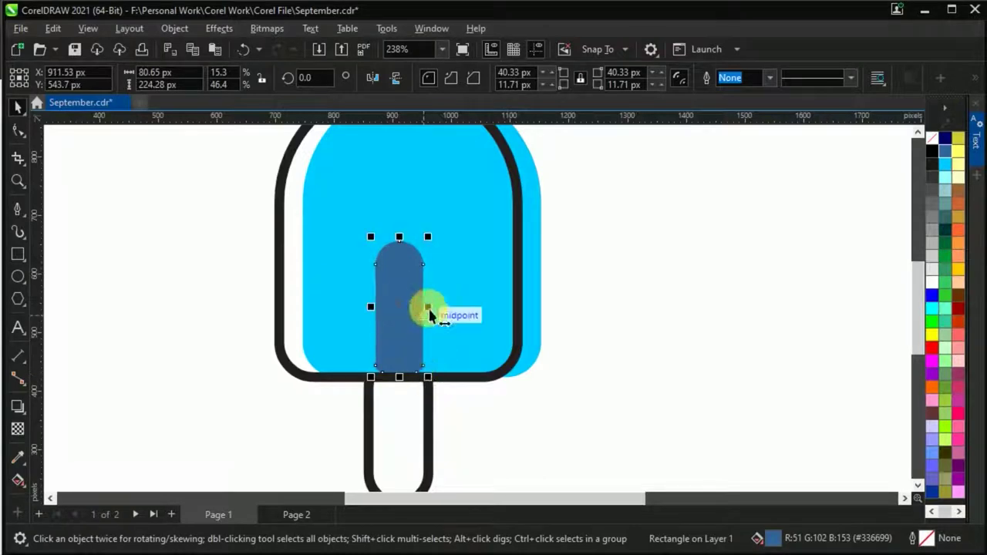
Step: Widen the small dark blue shape to about 119 px to match the stick and align it with the body's bottom outline
{"action": "scroll", "coordinate": [432, 339], "scroll_direction": "down", "scroll_amount": 2}
{"action": "left_click", "coordinate": [467, 363]}
{"action": "scroll", "coordinate": [463, 363], "scroll_direction": "down", "scroll_amount": 2}
{"action": "scroll", "coordinate": [452, 324], "scroll_direction": "down", "scroll_amount": 1}
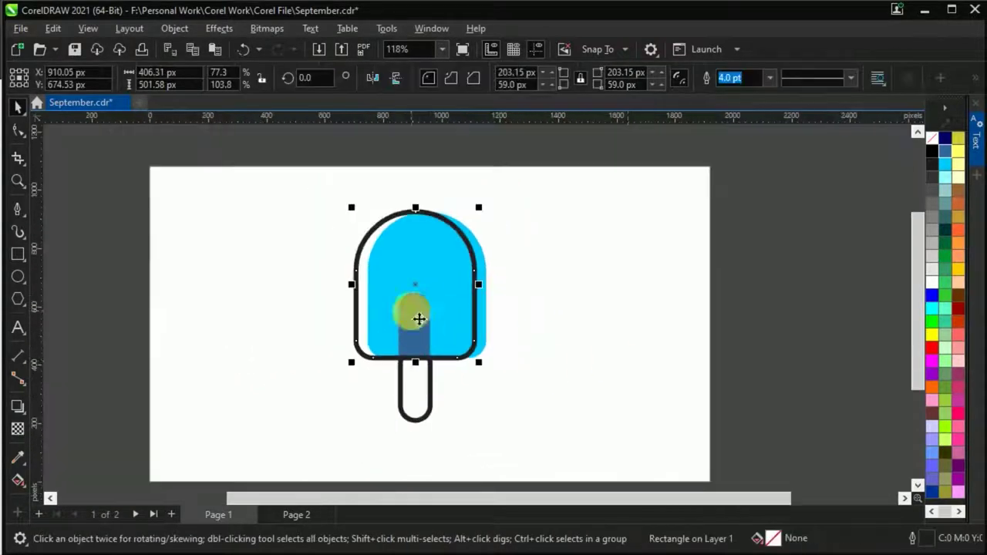
{"action": "left_click", "coordinate": [413, 339]}
{"action": "scroll", "coordinate": [432, 339], "scroll_direction": "up", "scroll_amount": 4}
{"action": "scroll", "coordinate": [363, 334], "scroll_direction": "down", "scroll_amount": 4}
{"action": "scroll", "coordinate": [330, 332], "scroll_direction": "up", "scroll_amount": 6}
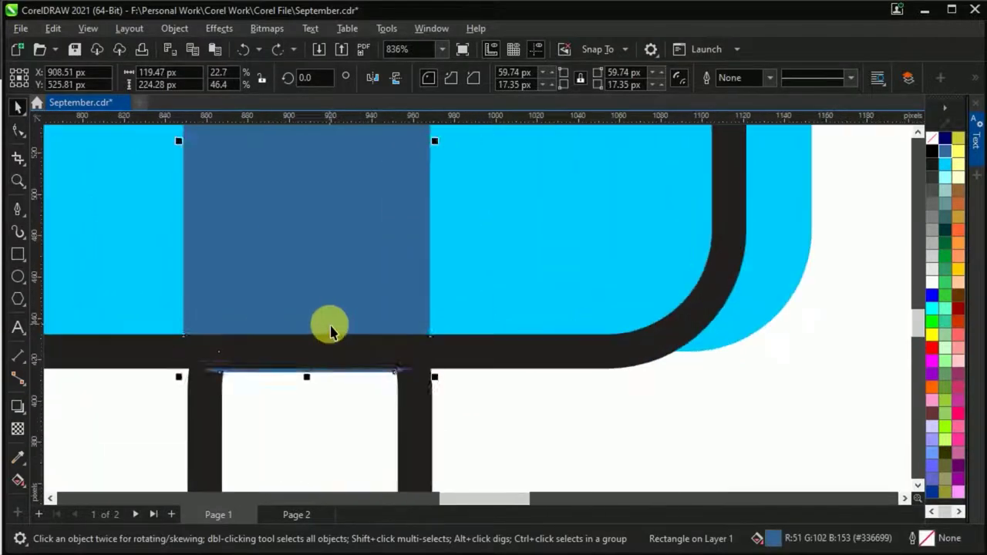
{"action": "scroll", "coordinate": [330, 330], "scroll_direction": "down", "scroll_amount": 6}
{"action": "scroll", "coordinate": [661, 342], "scroll_direction": "up", "scroll_amount": 1}
Step: Stack two copies of the sky-blue body in front, shifted left and offset from each other by about 80 px
{"action": "left_click", "coordinate": [460, 341]}
{"action": "key", "text": "shift+Page_Up"}
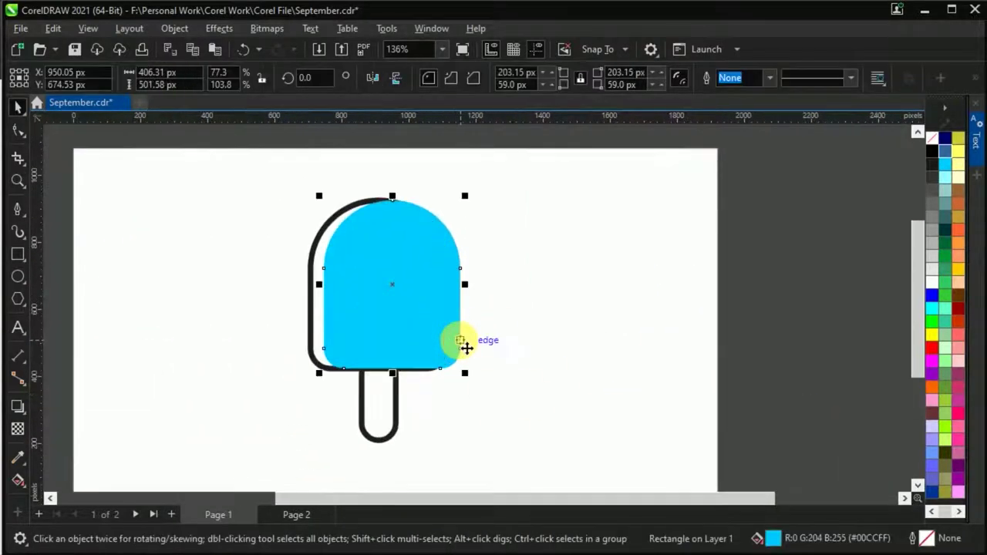
{"action": "key", "text": "Left"}
{"action": "key", "text": "Left"}
{"action": "key", "text": "Left"}
{"action": "key", "text": "Left"}
{"action": "key", "text": "Left"}
{"action": "key", "text": "Left"}
{"action": "key", "text": "Left"}
{"action": "key", "text": "Left"}
{"action": "key", "text": "Left"}
Step: Trim one shifted copy with the other to leave a crescent, and fill it with dark blue #336699
{"action": "left_click", "coordinate": [438, 340], "text": "shift"}
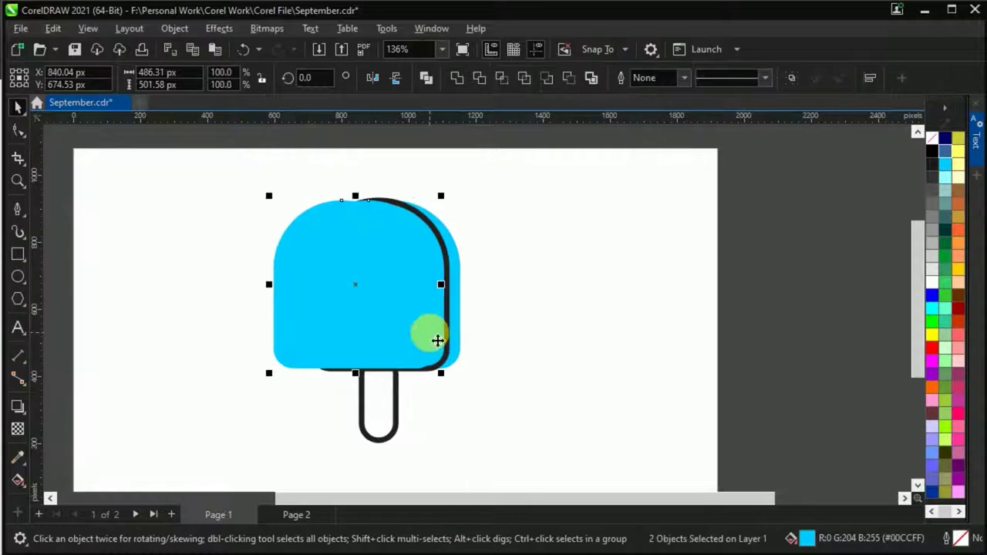
{"action": "left_click", "coordinate": [479, 78]}
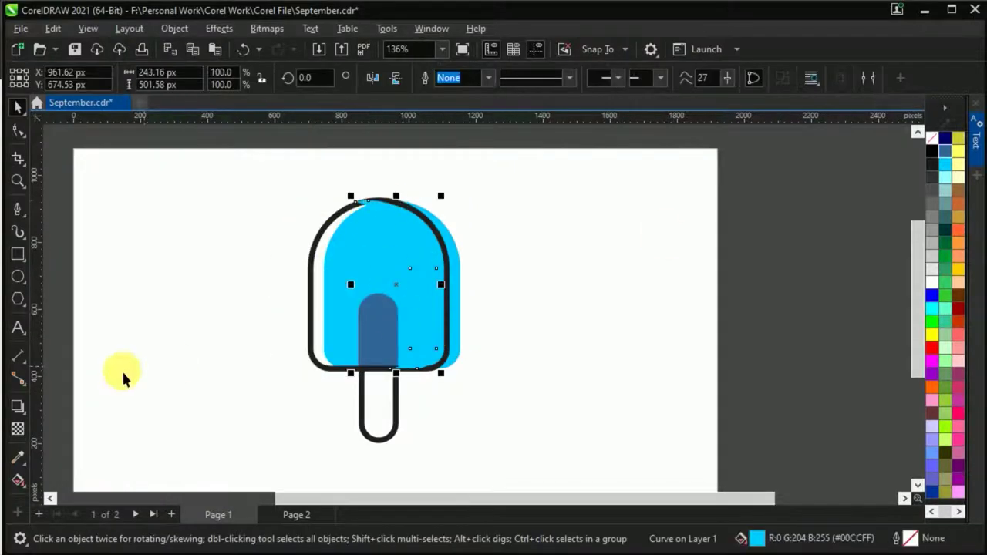
{"action": "left_click", "coordinate": [947, 158]}
Step: Move the dark blue crescent 30 px right so it follows the inside of the body's right outline
{"action": "scroll", "coordinate": [436, 327], "scroll_direction": "up", "scroll_amount": 1}
{"action": "left_click", "coordinate": [438, 338]}
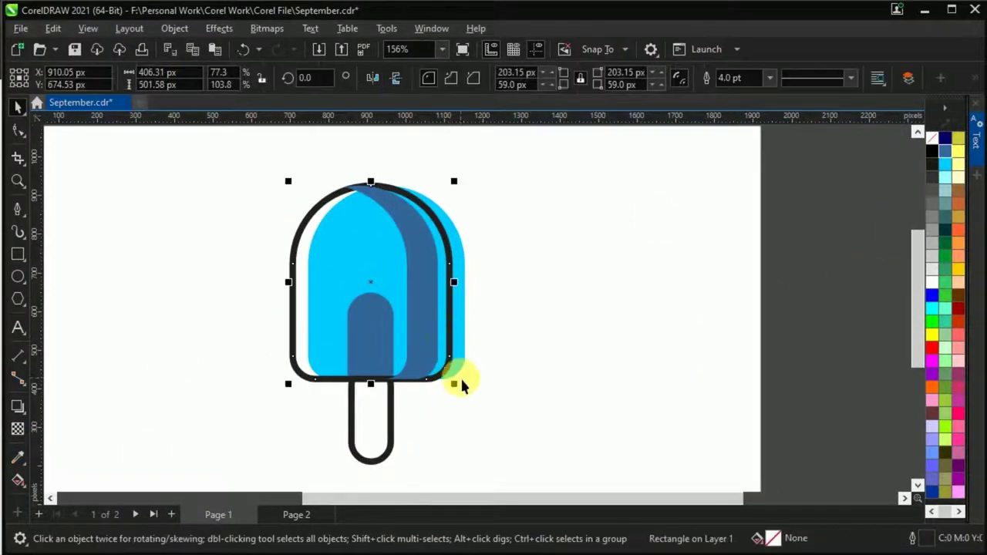
{"action": "scroll", "coordinate": [431, 340], "scroll_direction": "up", "scroll_amount": 1}
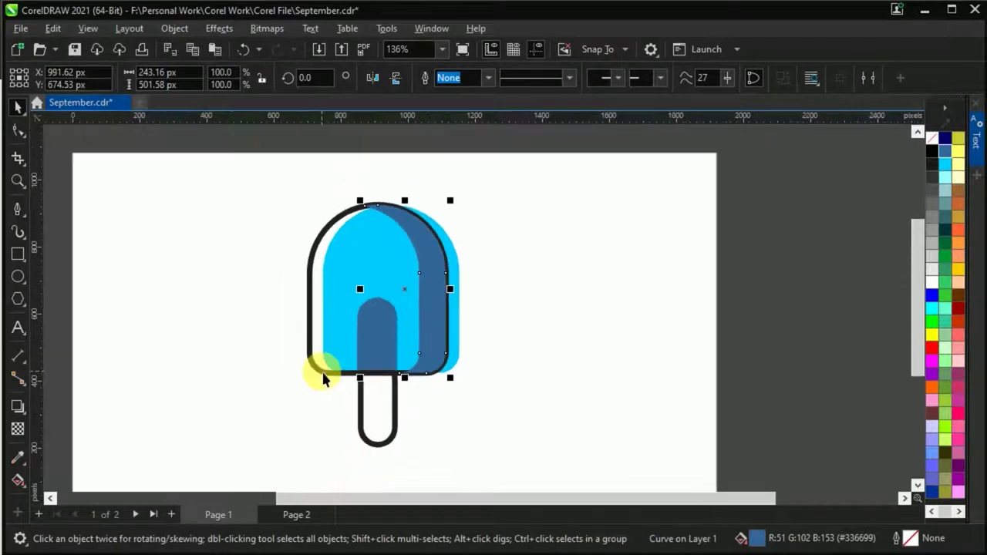
{"action": "left_click", "coordinate": [363, 378]}
{"action": "scroll", "coordinate": [377, 282], "scroll_direction": "down", "scroll_amount": 4}
{"action": "scroll", "coordinate": [388, 415], "scroll_direction": "up", "scroll_amount": 2}
Step: Fill the stick with light peach #FFCC99 and bring it to the front
{"action": "left_click", "coordinate": [388, 415]}
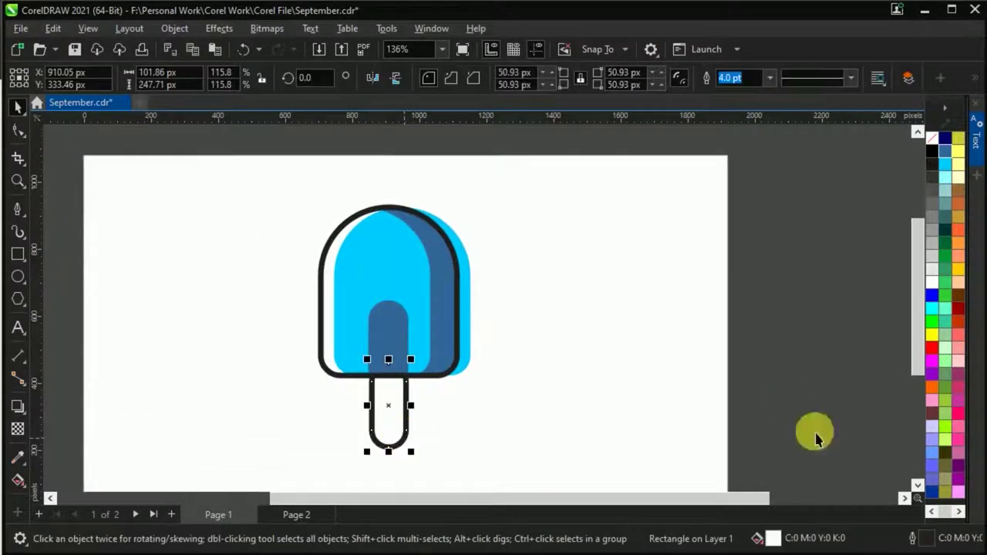
{"action": "left_click", "coordinate": [958, 283]}
{"action": "key", "text": "Escape"}
{"action": "scroll", "coordinate": [387, 429], "scroll_direction": "up", "scroll_amount": 2}
{"action": "left_click", "coordinate": [402, 432]}
{"action": "scroll", "coordinate": [403, 433], "scroll_direction": "up", "scroll_amount": 1}
{"action": "key", "text": "shift+Page_Up"}
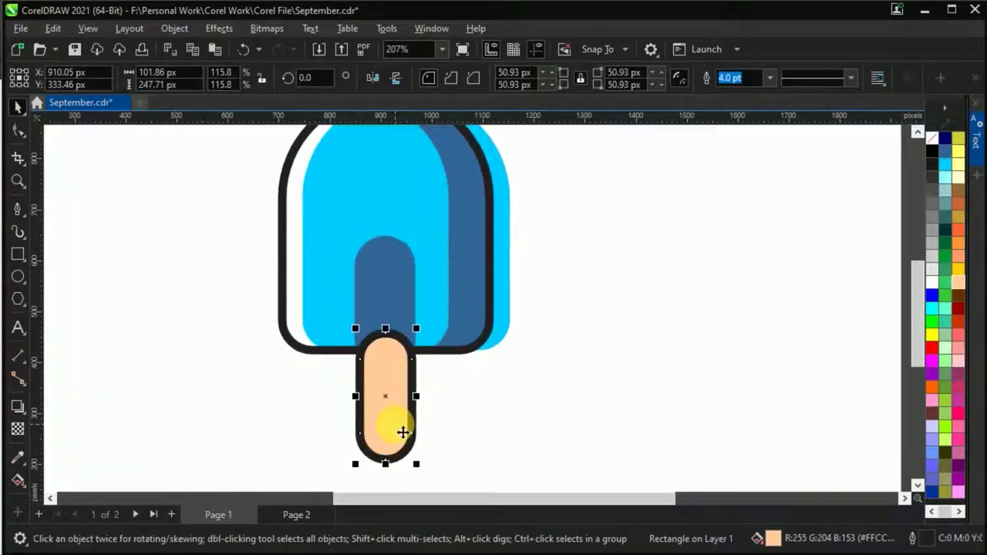
Step: Make an orange #FFB76F copy of the stick without an outline and shorten it to about 149 px
{"action": "left_click_drag", "start_coordinate": [959, 269], "coordinate": [936, 328]}
{"action": "left_click", "coordinate": [742, 78]}
{"action": "left_click", "coordinate": [742, 94]}
{"action": "scroll", "coordinate": [408, 434], "scroll_direction": "up", "scroll_amount": 2}
{"action": "left_click_drag", "start_coordinate": [388, 277], "coordinate": [420, 326]}
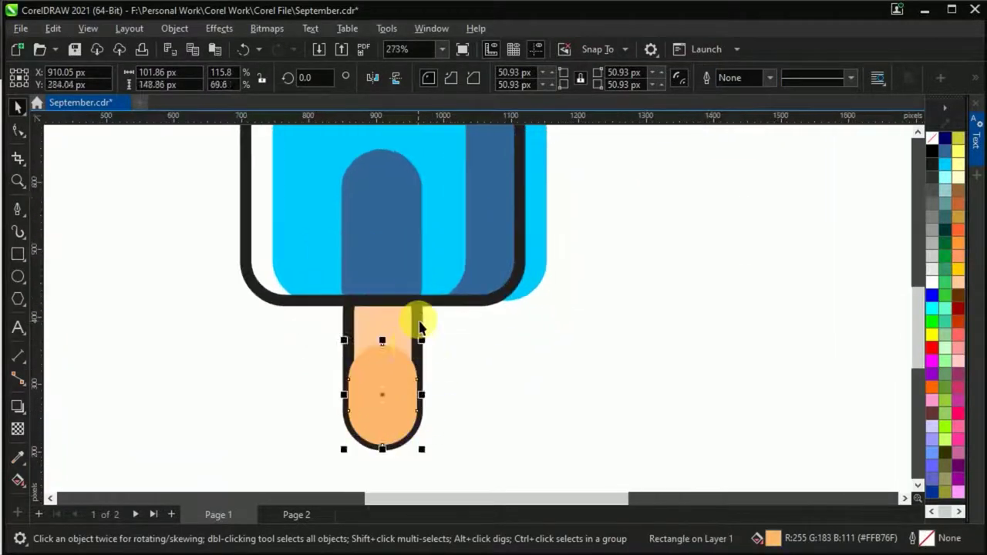
Step: PowerClip the orange copy inside the stick
{"action": "scroll", "coordinate": [297, 264], "scroll_direction": "down", "scroll_amount": 6}
{"action": "key", "text": "ctrl+a"}
{"action": "left_click_drag", "start_coordinate": [749, 468], "coordinate": [348, 396]}
{"action": "scroll", "coordinate": [348, 396], "scroll_direction": "up", "scroll_amount": 2}
{"action": "scroll", "coordinate": [434, 346], "scroll_direction": "up", "scroll_amount": 3}
{"action": "right_click", "coordinate": [391, 324]}
{"action": "key", "text": "Escape"}
Step: Reposition the clipped orange shape inside the stick so it shades the part just below the body
{"action": "left_click", "coordinate": [408, 455]}
{"action": "left_click", "coordinate": [440, 390], "text": "ctrl"}
{"action": "scroll", "coordinate": [440, 390], "scroll_direction": "up", "scroll_amount": 1}
{"action": "left_click_drag", "start_coordinate": [389, 327], "coordinate": [382, 282]}
{"action": "left_click_drag", "start_coordinate": [391, 383], "coordinate": [391, 472]}
{"action": "left_click", "coordinate": [379, 334], "text": "ctrl"}
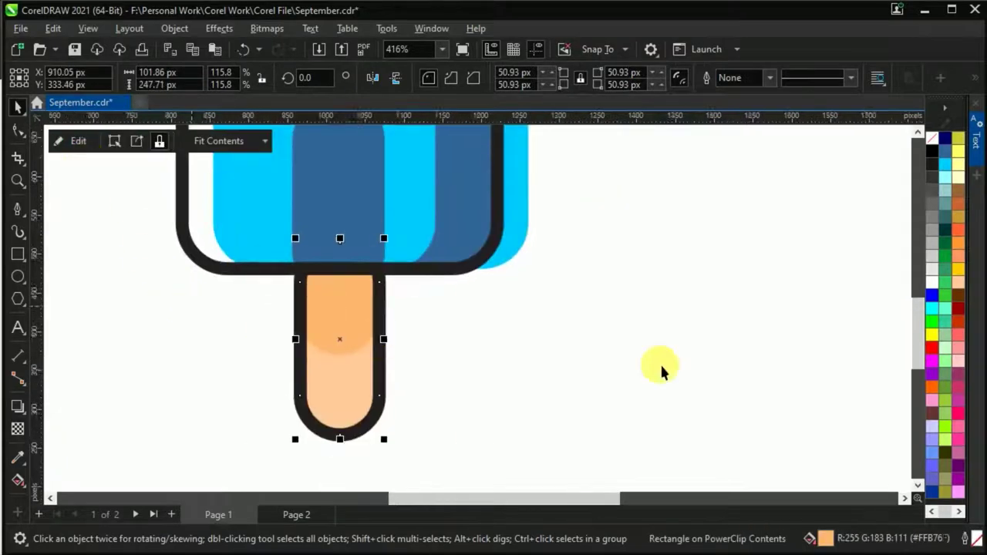
Step: Try to adjust the bottom corner rounding of the small dark blue shape above the stick
{"action": "scroll", "coordinate": [418, 314], "scroll_direction": "down", "scroll_amount": 3}
{"action": "left_click", "coordinate": [493, 348]}
{"action": "scroll", "coordinate": [493, 348], "scroll_direction": "up", "scroll_amount": 5}
{"action": "left_click", "coordinate": [420, 331]}
{"action": "key", "text": "F10"}
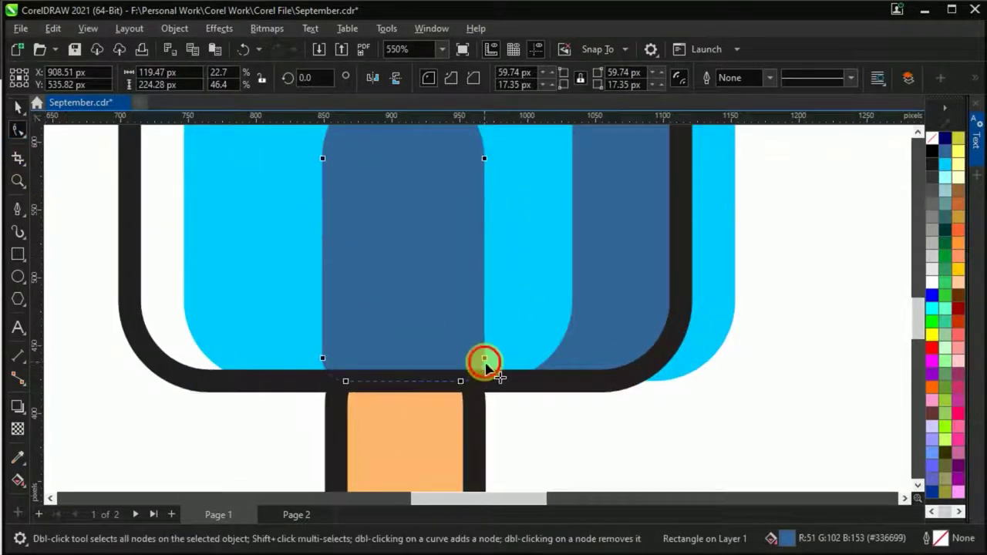
{"action": "scroll", "coordinate": [347, 264], "scroll_direction": "down", "scroll_amount": 1}
{"action": "key", "text": "space"}
{"action": "scroll", "coordinate": [403, 293], "scroll_direction": "down", "scroll_amount": 5}
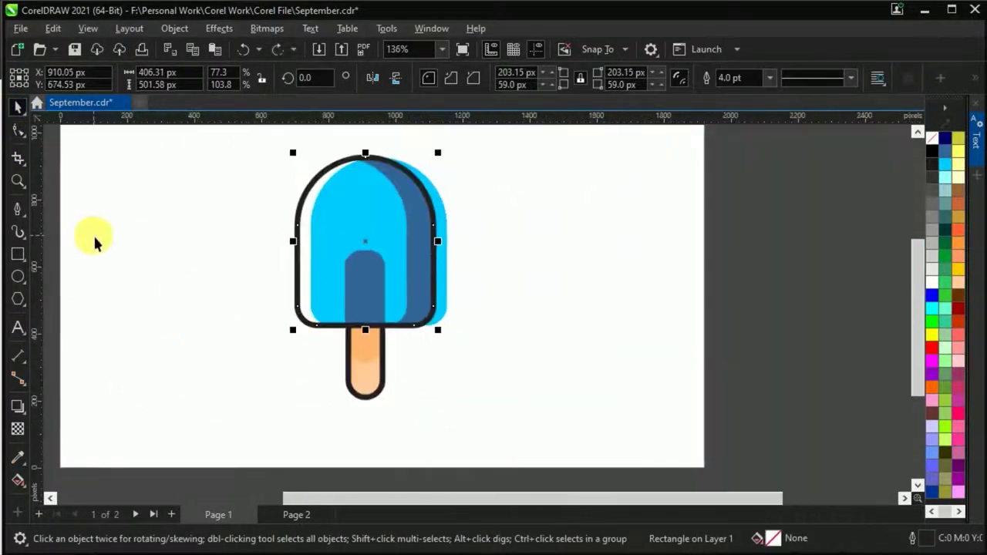
{"action": "scroll", "coordinate": [104, 267], "scroll_direction": "up", "scroll_amount": 3}
{"action": "scroll", "coordinate": [376, 377], "scroll_direction": "up", "scroll_amount": 2}
{"action": "scroll", "coordinate": [364, 293], "scroll_direction": "up", "scroll_amount": 1}
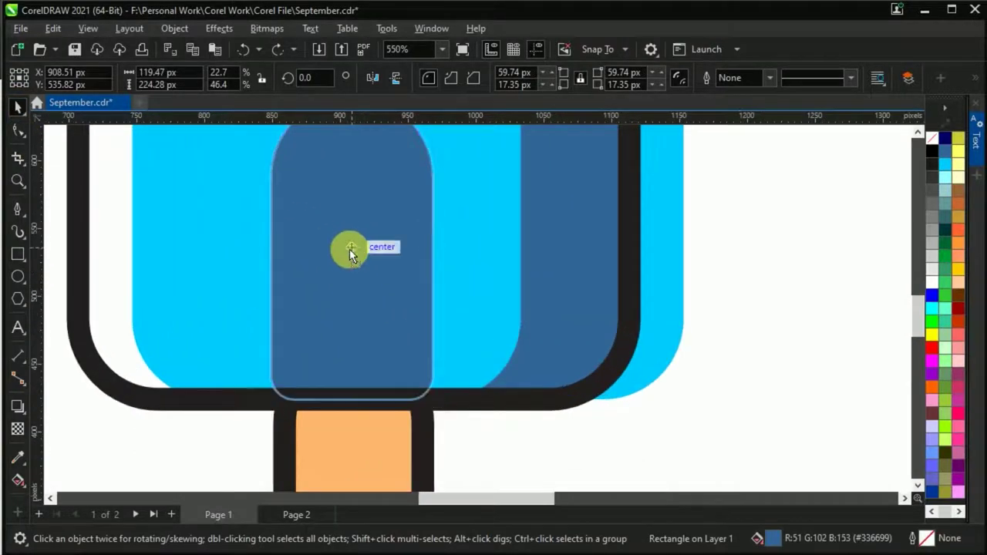
{"action": "scroll", "coordinate": [381, 337], "scroll_direction": "down", "scroll_amount": 6}
{"action": "left_click", "coordinate": [477, 354]}
{"action": "scroll", "coordinate": [353, 319], "scroll_direction": "up", "scroll_amount": 3}
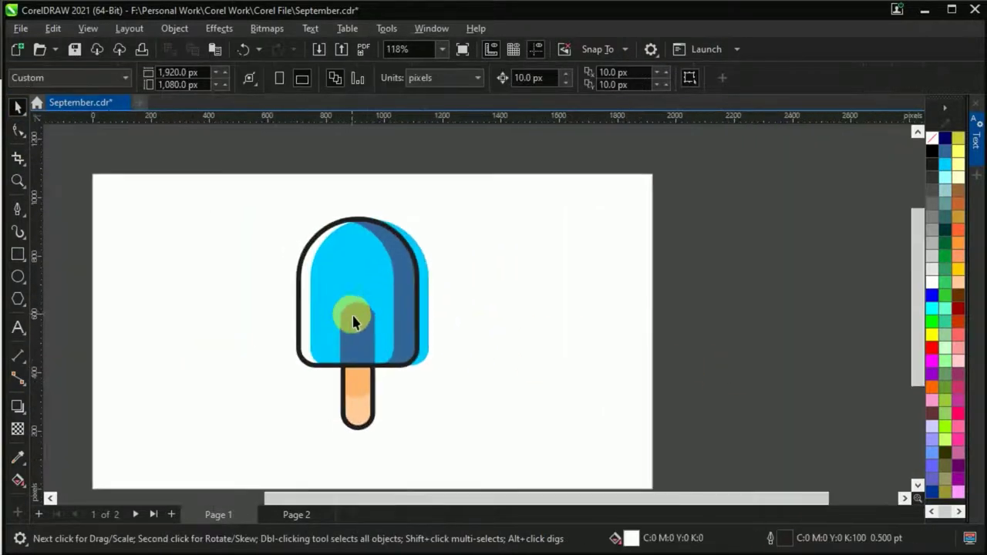
Step: Draw a short highlight arc about 35 px across near the body's upper left with the Pen tool, outlined at 3 pt
{"action": "key", "text": "F5"}
{"action": "scroll", "coordinate": [370, 271], "scroll_direction": "up", "scroll_amount": 3}
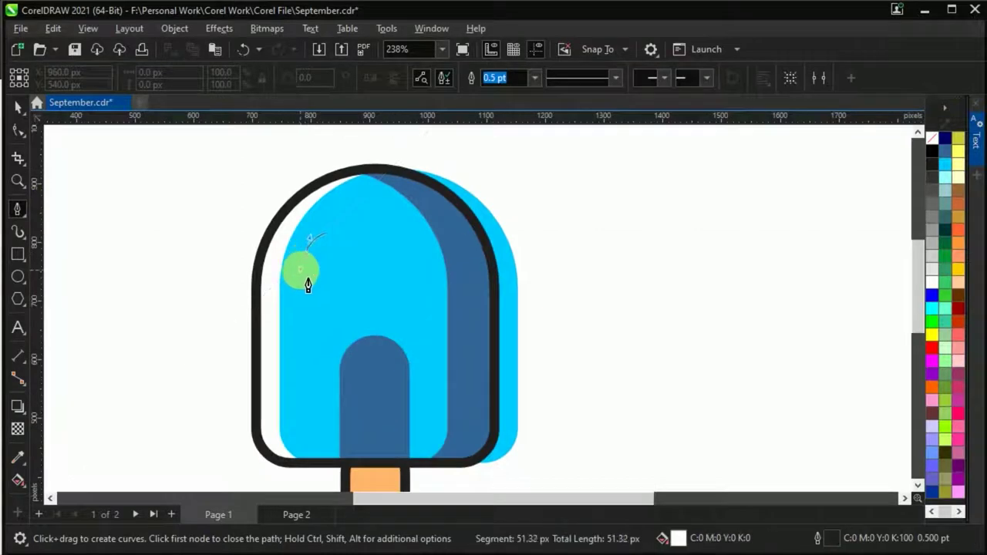
{"action": "key", "text": "space"}
{"action": "left_click", "coordinate": [487, 77]}
{"action": "left_click", "coordinate": [447, 146]}
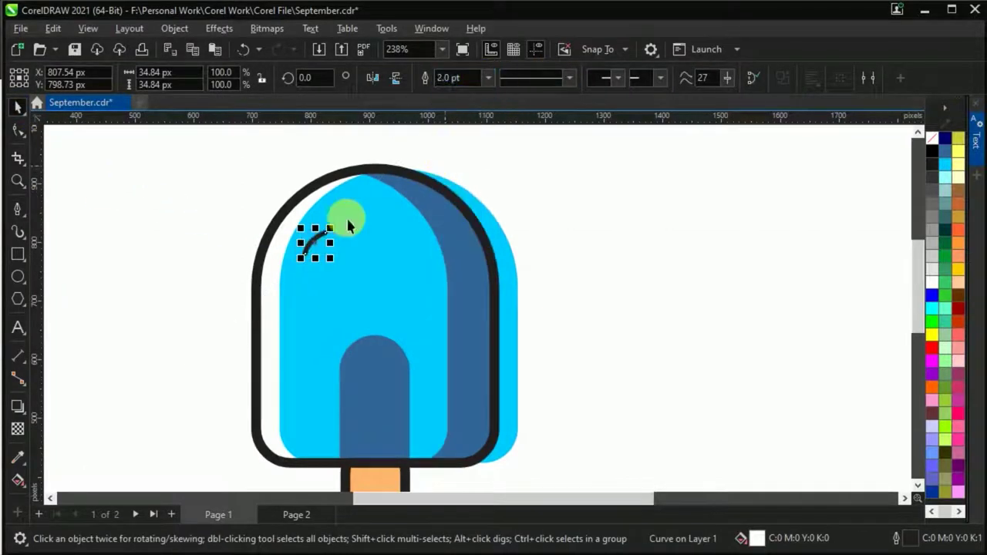
{"action": "left_click", "coordinate": [487, 77]}
{"action": "left_click", "coordinate": [452, 177]}
Step: Rotate the highlight arc by about 8 degrees and recolour its outline white
{"action": "scroll", "coordinate": [308, 260], "scroll_direction": "up", "scroll_amount": 4}
{"action": "left_click", "coordinate": [343, 224]}
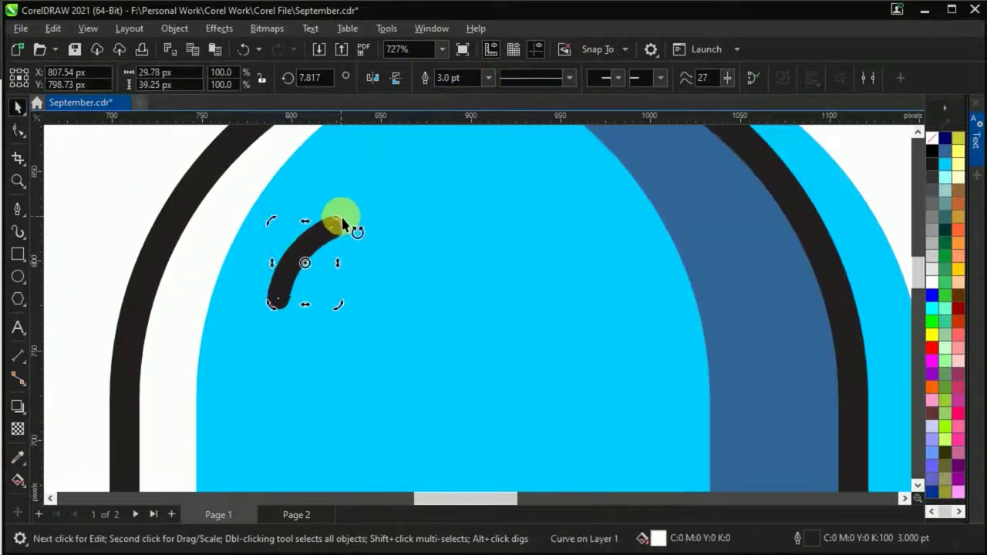
{"action": "right_click", "coordinate": [935, 309]}
{"action": "scroll", "coordinate": [279, 318], "scroll_direction": "up", "scroll_amount": 1}
{"action": "left_click", "coordinate": [18, 130]}
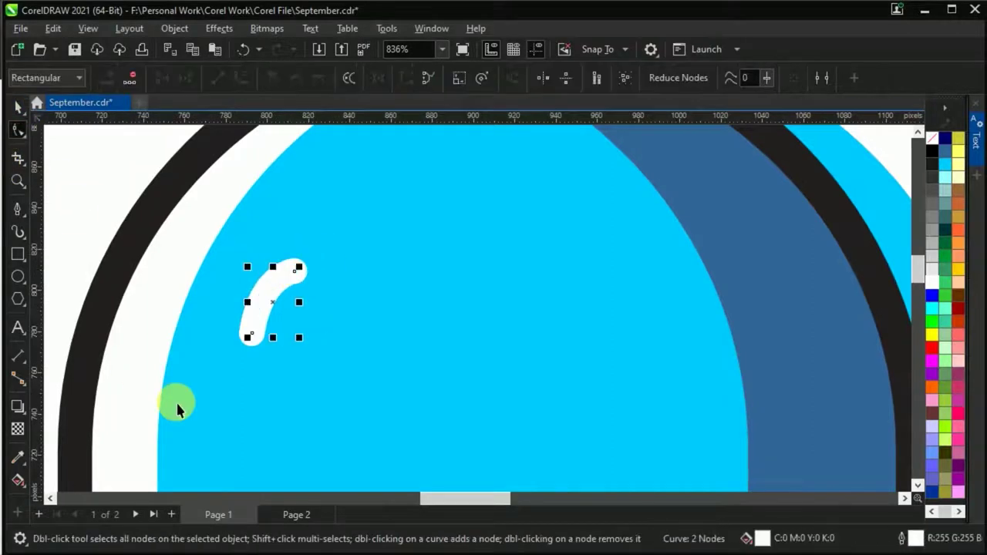
{"action": "key", "text": "space"}
Step: Place a rotated copy of the white highlight arc further up the body's curve and set its outline width to 2 pt
{"action": "scroll", "coordinate": [176, 409], "scroll_direction": "down", "scroll_amount": 1}
{"action": "left_click_drag", "start_coordinate": [254, 319], "coordinate": [363, 216]}
{"action": "left_click", "coordinate": [331, 216]}
{"action": "left_click", "coordinate": [488, 77]}
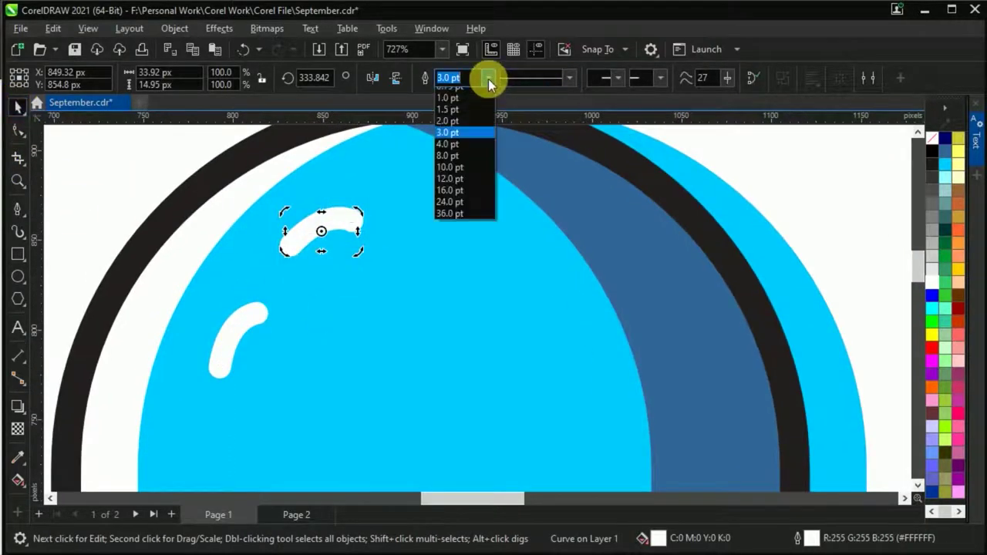
{"action": "left_click", "coordinate": [447, 132]}
Step: Reshape the upper highlight with the Shape tool into a smooth arc that follows the body's curved top
{"action": "left_click", "coordinate": [18, 130]}
{"action": "scroll", "coordinate": [351, 214], "scroll_direction": "up", "scroll_amount": 7}
{"action": "left_click_drag", "start_coordinate": [332, 229], "coordinate": [361, 221]}
{"action": "key", "text": "space"}
{"action": "scroll", "coordinate": [321, 266], "scroll_direction": "down", "scroll_amount": 3}
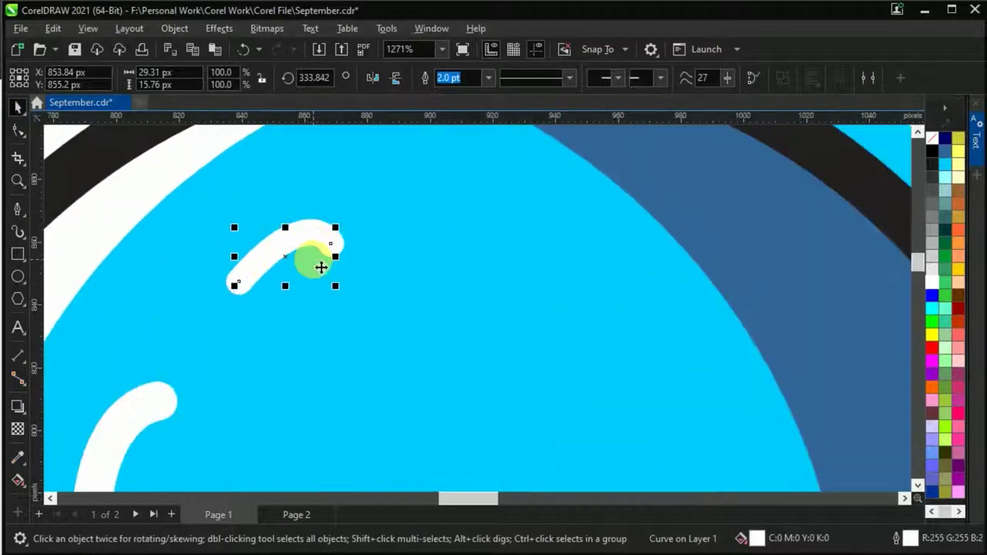
{"action": "key", "text": "space"}
{"action": "scroll", "coordinate": [338, 246], "scroll_direction": "up", "scroll_amount": 3}
{"action": "scroll", "coordinate": [255, 254], "scroll_direction": "down", "scroll_amount": 3}
{"action": "scroll", "coordinate": [49, 149], "scroll_direction": "down", "scroll_amount": 5}
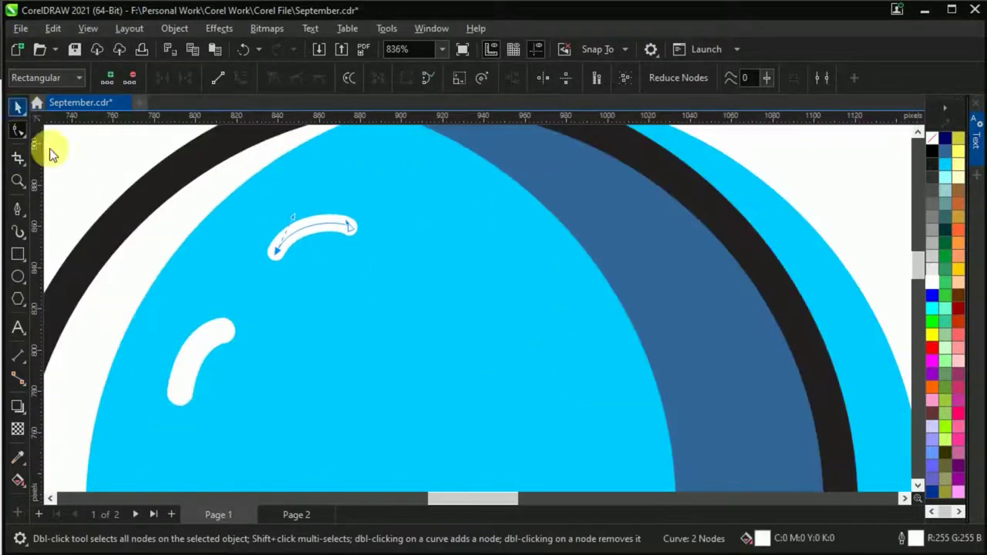
Step: Draw a rectangle covering the whole page as the background and fill it with pale cyan
{"action": "key", "text": "space"}
{"action": "scroll", "coordinate": [657, 311], "scroll_direction": "down", "scroll_amount": 5}
{"action": "key", "text": "Escape"}
{"action": "left_click", "coordinate": [19, 255]}
{"action": "scroll", "coordinate": [185, 194], "scroll_direction": "up", "scroll_amount": 3}
{"action": "scroll", "coordinate": [185, 194], "scroll_direction": "down", "scroll_amount": 3}
{"action": "left_click_drag", "start_coordinate": [177, 191], "coordinate": [666, 444]}
{"action": "left_click", "coordinate": [945, 177]}
Step: Bring all the ice pop shapes in front of the background and shift them slightly downward
{"action": "left_click", "coordinate": [18, 107]}
{"action": "left_click_drag", "start_coordinate": [128, 148], "coordinate": [613, 431]}
{"action": "key", "text": "shift+Page_Up"}
{"action": "scroll", "coordinate": [420, 239], "scroll_direction": "up", "scroll_amount": 1}
{"action": "key", "text": "Escape"}
{"action": "left_click_drag", "start_coordinate": [419, 309], "coordinate": [419, 323]}
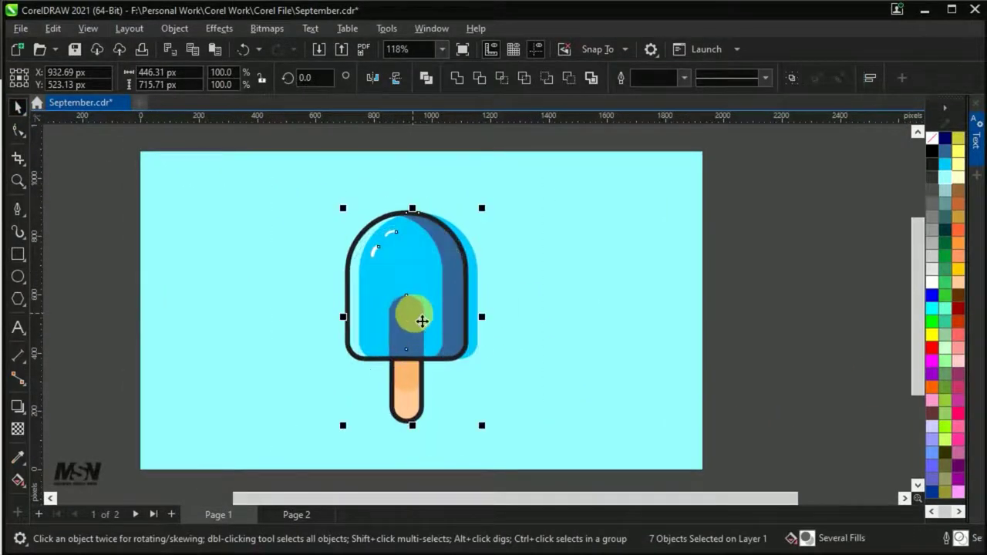
{"action": "key", "text": "Escape"}
Step: Build a plus sign in the open area beside the ice pop from a narrow rectangle about 69 × 275 px with a crossing bar
{"action": "left_click", "coordinate": [19, 255]}
{"action": "left_click_drag", "start_coordinate": [588, 236], "coordinate": [609, 310]}
{"action": "scroll", "coordinate": [613, 304], "scroll_direction": "up", "scroll_amount": 1}
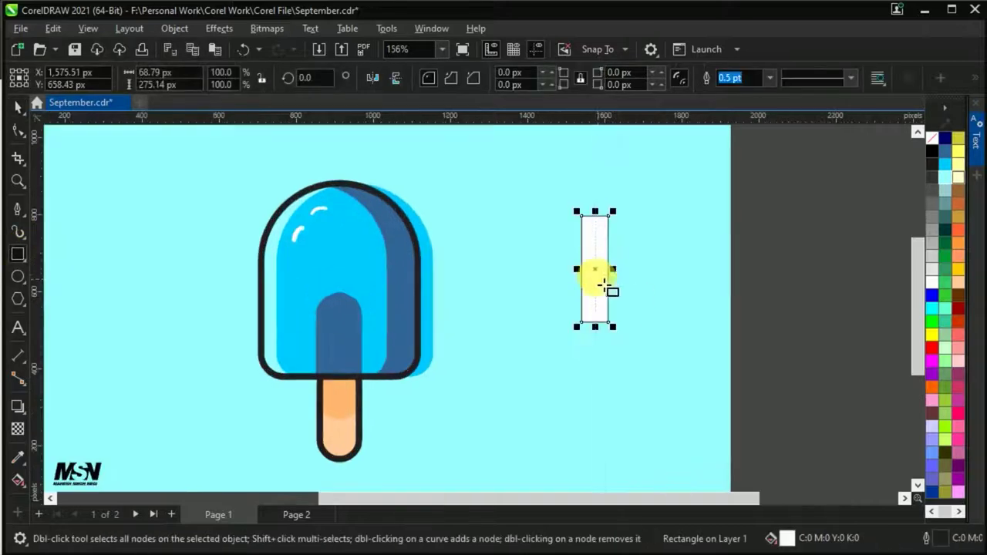
{"action": "left_click", "coordinate": [463, 70]}
{"action": "left_click", "coordinate": [488, 77]}
{"action": "left_click", "coordinate": [451, 82]}
{"action": "scroll", "coordinate": [652, 328], "scroll_direction": "down", "scroll_amount": 1}
Step: Place the small yellow plus beside the ice pop's upper right and a dark red copy beside its lower left
{"action": "left_click_drag", "start_coordinate": [837, 353], "coordinate": [555, 220]}
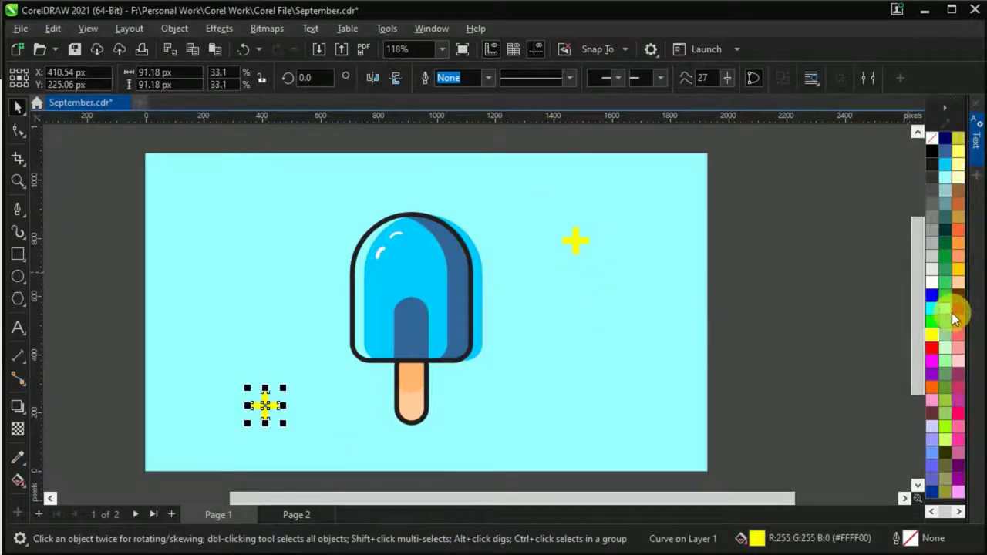
{"action": "left_click", "coordinate": [809, 334]}
{"action": "scroll", "coordinate": [232, 397], "scroll_direction": "down", "scroll_amount": 1}
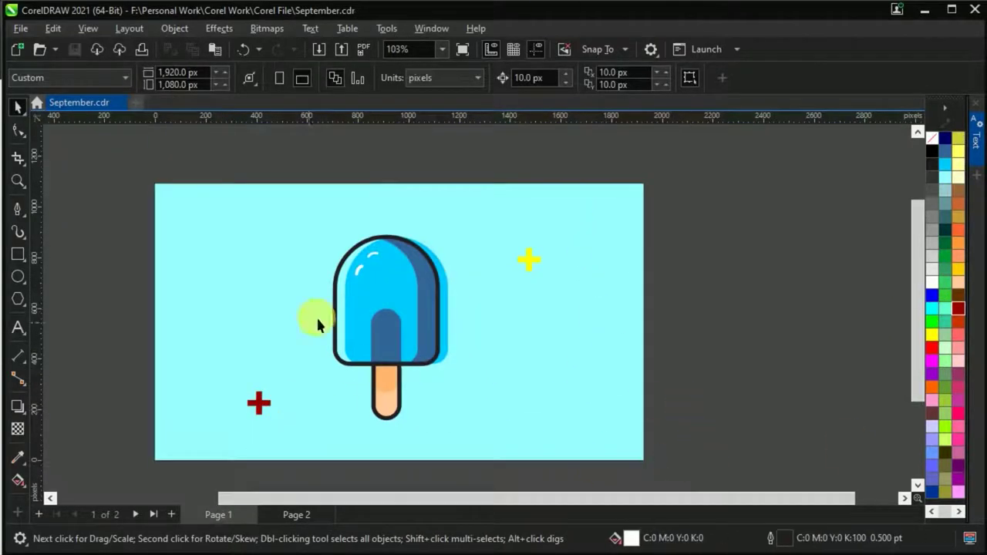
Step: Draw an eye circle about 25 px across at the stick shadow's left edge, filled black without an outline
{"action": "scroll", "coordinate": [364, 376], "scroll_direction": "up", "scroll_amount": 3}
{"action": "scroll", "coordinate": [315, 304], "scroll_direction": "up", "scroll_amount": 2}
{"action": "key", "text": "F7"}
{"action": "left_click_drag", "start_coordinate": [310, 307], "coordinate": [333, 328]}
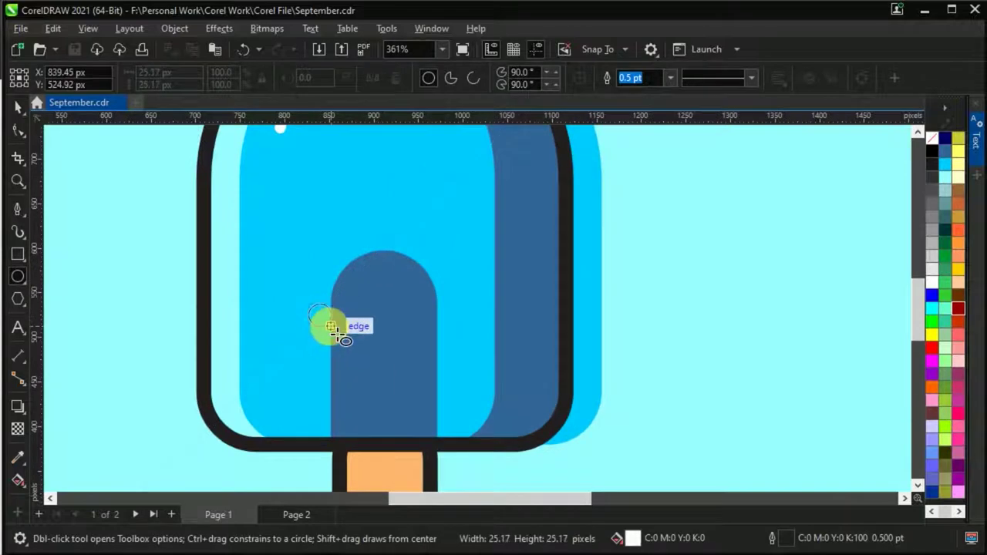
{"action": "left_click", "coordinate": [932, 150]}
{"action": "left_click", "coordinate": [17, 113]}
{"action": "scroll", "coordinate": [340, 324], "scroll_direction": "up", "scroll_amount": 1}
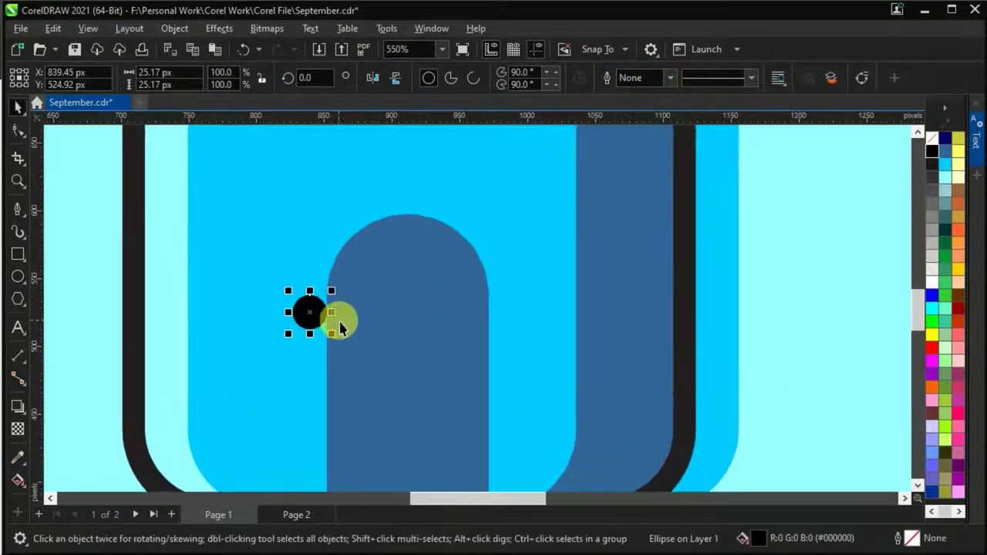
Step: Place a copy of the black eye circle at the same height on the stick shadow's right edge
{"action": "left_click_drag", "start_coordinate": [489, 322], "coordinate": [489, 322]}
{"action": "scroll", "coordinate": [486, 331], "scroll_direction": "up", "scroll_amount": 1}
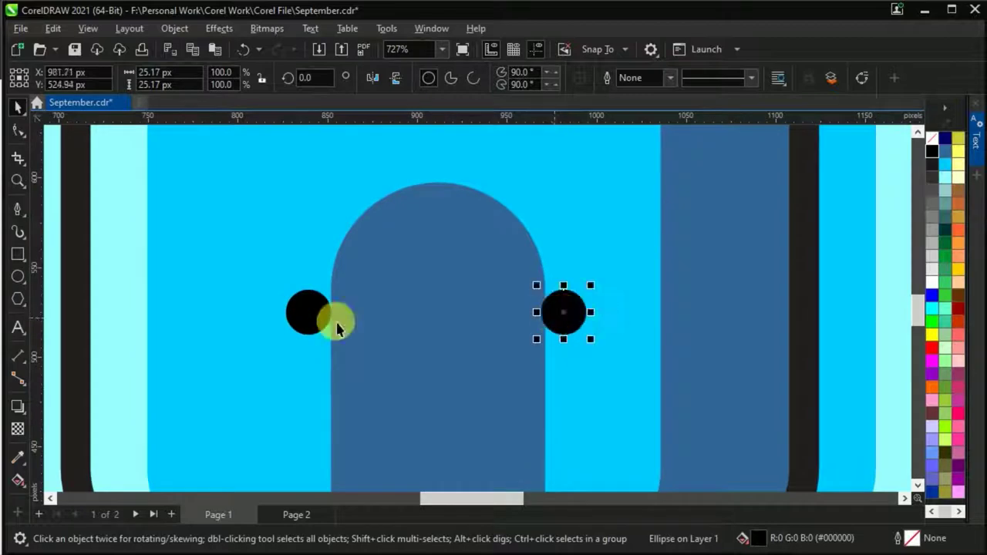
{"action": "scroll", "coordinate": [486, 371], "scroll_direction": "down", "scroll_amount": 1}
{"action": "scroll", "coordinate": [452, 287], "scroll_direction": "up", "scroll_amount": 1}
{"action": "left_click_drag", "start_coordinate": [452, 286], "coordinate": [449, 284]}
{"action": "scroll", "coordinate": [385, 255], "scroll_direction": "down", "scroll_amount": 1}
Step: Draw a mouth rectangle about 48 × 22 px centred below the two eyes
{"action": "left_click", "coordinate": [17, 254]}
{"action": "scroll", "coordinate": [318, 388], "scroll_direction": "up", "scroll_amount": 1}
{"action": "left_click_drag", "start_coordinate": [318, 388], "coordinate": [394, 418]}
{"action": "key", "text": "space"}
{"action": "left_click", "coordinate": [352, 368], "text": "shift"}
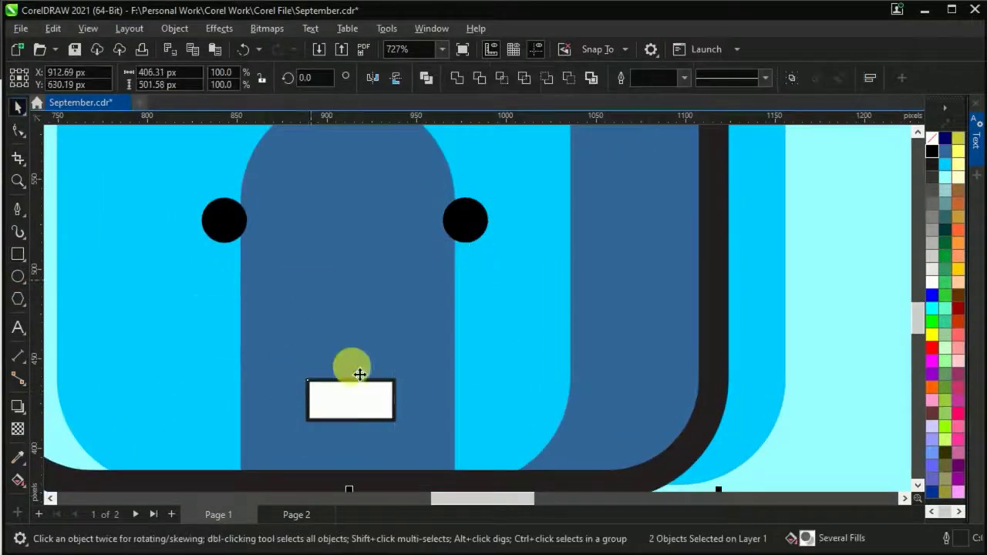
{"action": "left_click", "coordinate": [385, 408]}
{"action": "scroll", "coordinate": [386, 407], "scroll_direction": "up", "scroll_amount": 1}
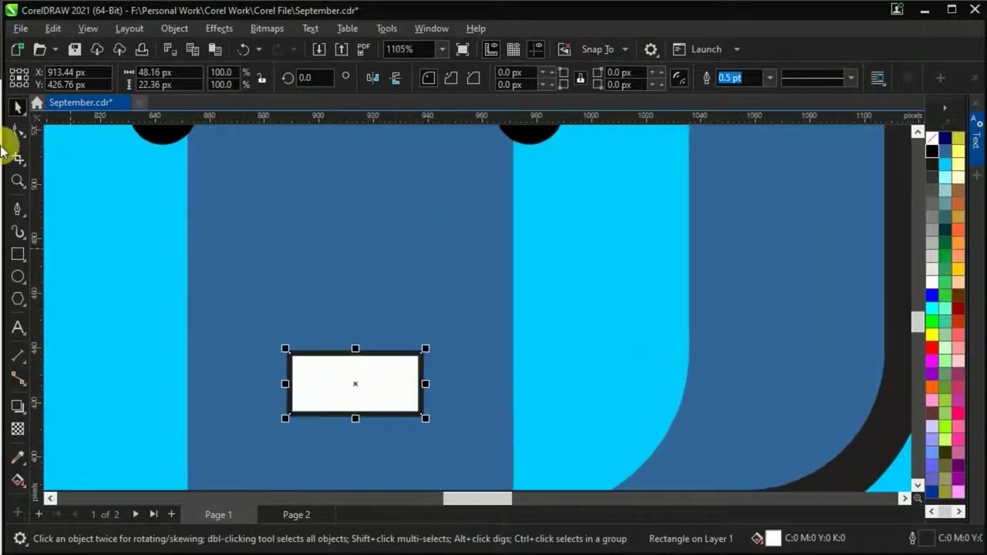
Step: Round the mouth's lower corners to about 11 px, raise it slightly, fill it black and remove its outline
{"action": "left_click", "coordinate": [17, 129]}
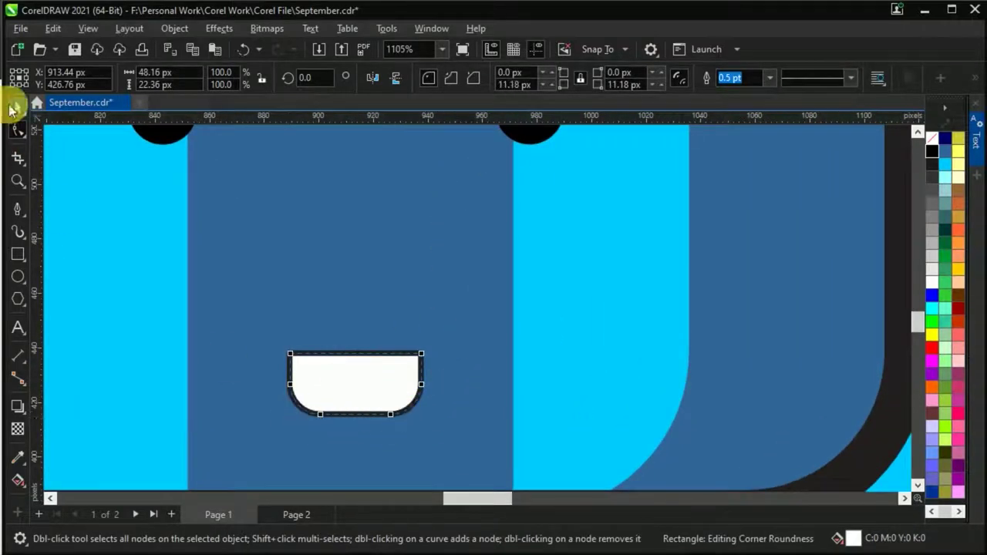
{"action": "left_click", "coordinate": [13, 110]}
{"action": "left_click_drag", "start_coordinate": [353, 378], "coordinate": [347, 363]}
{"action": "left_click", "coordinate": [932, 151]}
{"action": "left_click", "coordinate": [768, 78]}
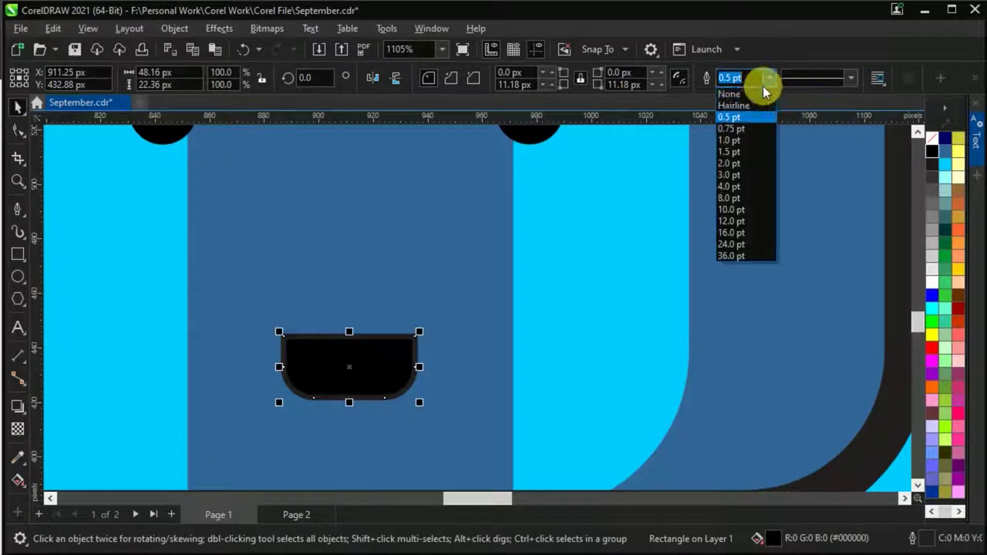
{"action": "left_click", "coordinate": [759, 93]}
Step: Draw a red-orange (#CC3300) tongue about 7.7 × 6.3 px without an outline, centred on the mouth's lower edge
{"action": "scroll", "coordinate": [355, 396], "scroll_direction": "up", "scroll_amount": 1}
{"action": "left_click", "coordinate": [17, 254]}
{"action": "scroll", "coordinate": [309, 391], "scroll_direction": "up", "scroll_amount": 2}
{"action": "mouse_move", "coordinate": [332, 348]}
{"action": "left_mouse_down"}
{"action": "mouse_move", "coordinate": [348, 392]}
{"action": "mouse_move", "coordinate": [389, 396]}
{"action": "left_mouse_up"}
{"action": "left_click", "coordinate": [20, 108]}
{"action": "left_click", "coordinate": [357, 330], "text": "shift"}
{"action": "key", "text": "c"}
{"action": "left_click", "coordinate": [357, 330], "text": "shift"}
{"action": "left_click", "coordinate": [769, 78]}
{"action": "left_click", "coordinate": [744, 93]}
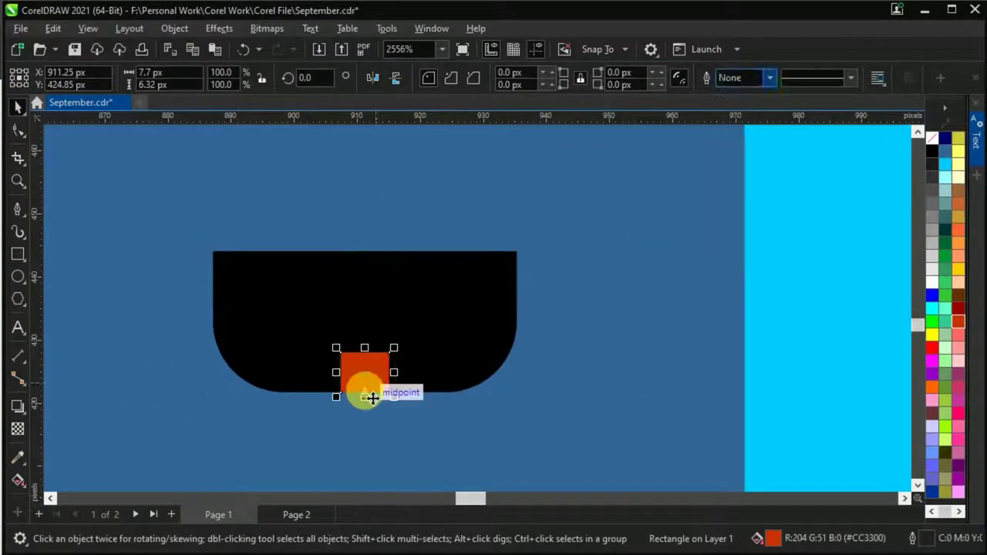
Step: Narrow the tongue to about 6.2 px and round its corners to about 1.5 px
{"action": "scroll", "coordinate": [363, 392], "scroll_direction": "up", "scroll_amount": 1}
{"action": "left_click_drag", "start_coordinate": [409, 362], "coordinate": [400, 361]}
{"action": "key", "text": "F10"}
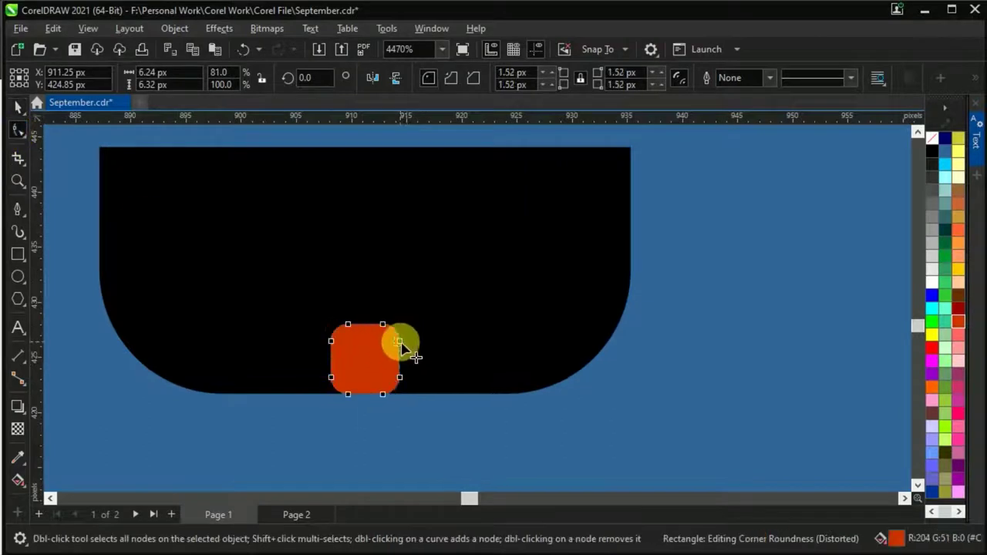
{"action": "key", "text": "space"}
Step: Select the mouth and tongue together and stretch them taller
{"action": "scroll", "coordinate": [282, 359], "scroll_direction": "down", "scroll_amount": 3}
{"action": "scroll", "coordinate": [308, 340], "scroll_direction": "up", "scroll_amount": 2}
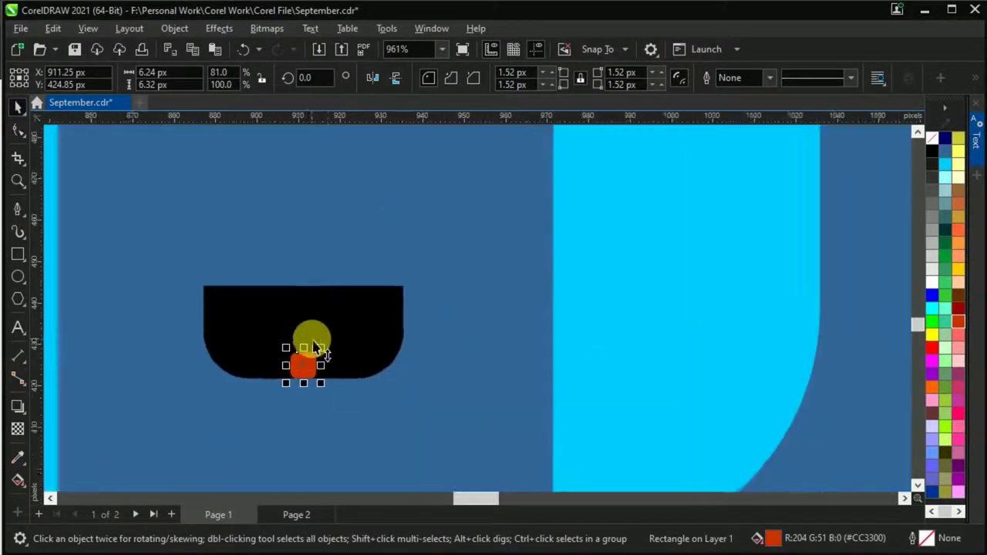
{"action": "scroll", "coordinate": [304, 362], "scroll_direction": "up", "scroll_amount": 1}
{"action": "scroll", "coordinate": [320, 355], "scroll_direction": "down", "scroll_amount": 1}
{"action": "left_click", "coordinate": [309, 293], "text": "shift"}
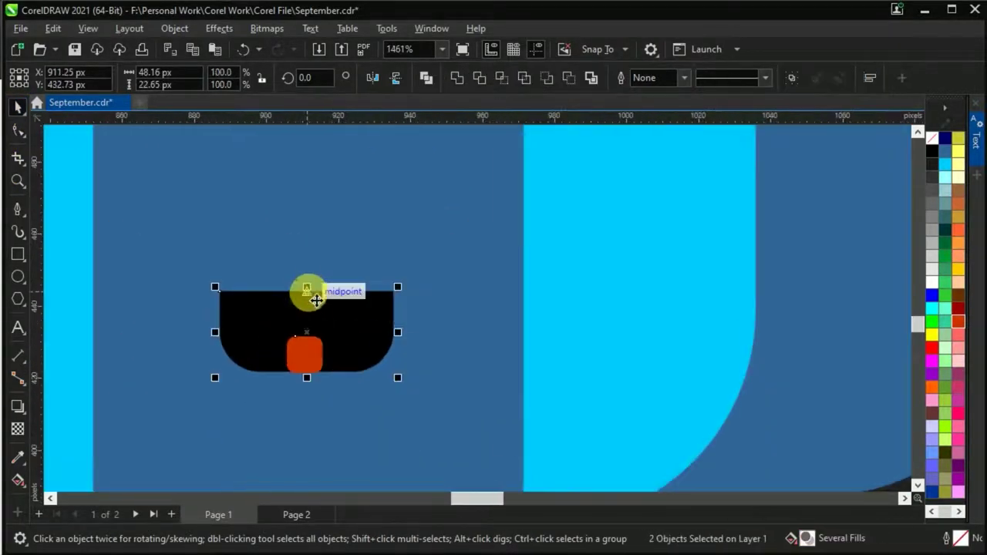
{"action": "scroll", "coordinate": [248, 239], "scroll_direction": "down", "scroll_amount": 1}
Step: Enlarge the eye circles to about 42 px across
{"action": "left_click", "coordinate": [248, 239]}
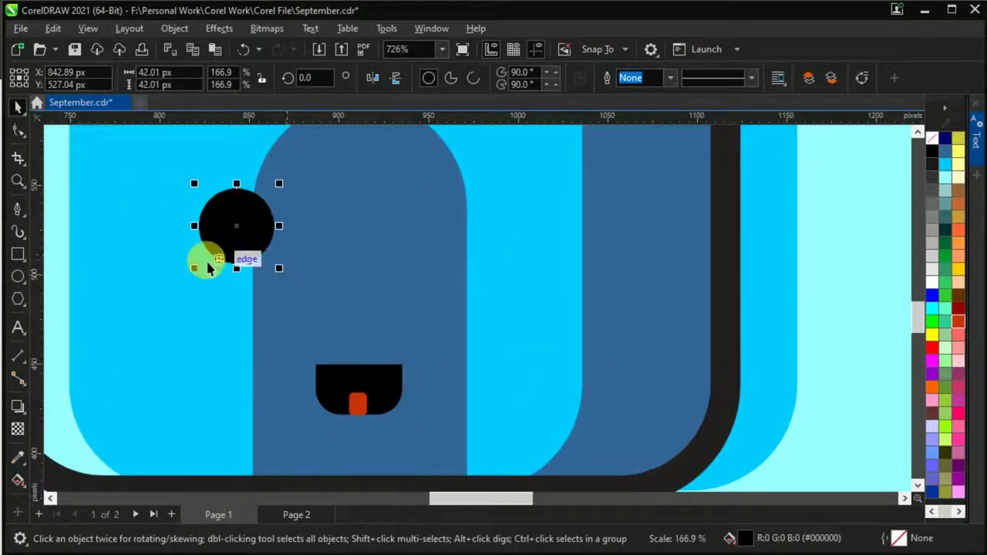
{"action": "scroll", "coordinate": [240, 253], "scroll_direction": "down", "scroll_amount": 1}
{"action": "scroll", "coordinate": [376, 245], "scroll_direction": "down", "scroll_amount": 4}
{"action": "left_click", "coordinate": [450, 249]}
Step: Enlarge the mouth and tongue together to about 68 × 40 px, keeping them centred between the eyes
{"action": "scroll", "coordinate": [483, 227], "scroll_direction": "up", "scroll_amount": 2}
{"action": "scroll", "coordinate": [353, 343], "scroll_direction": "up", "scroll_amount": 3}
{"action": "left_click", "coordinate": [370, 308]}
{"action": "left_click", "coordinate": [323, 269], "text": "shift"}
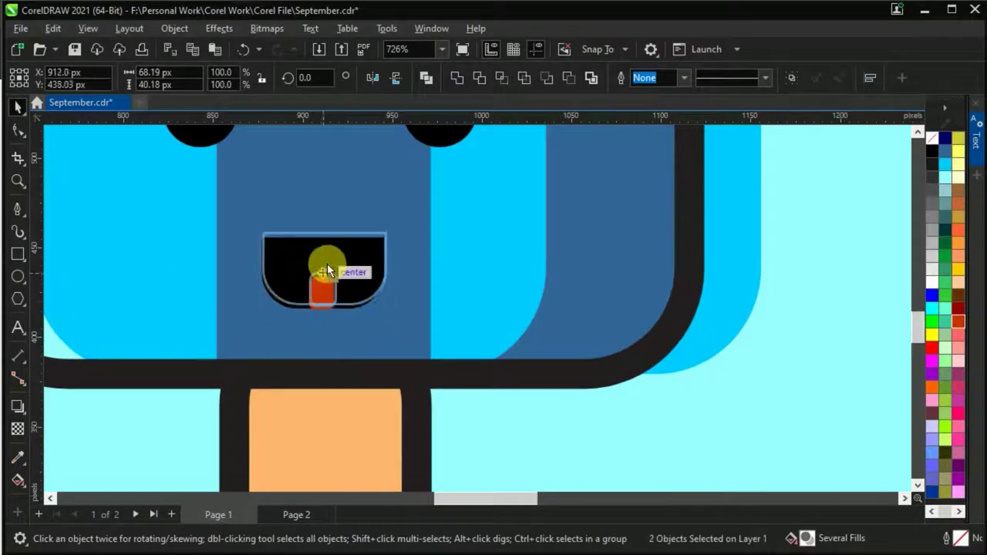
{"action": "scroll", "coordinate": [324, 269], "scroll_direction": "down", "scroll_amount": 3}
{"action": "double_click", "coordinate": [376, 249]}
{"action": "scroll", "coordinate": [227, 188], "scroll_direction": "down", "scroll_amount": 2}
{"action": "key", "text": "space"}
{"action": "left_click_drag", "start_coordinate": [331, 147], "coordinate": [420, 349]}
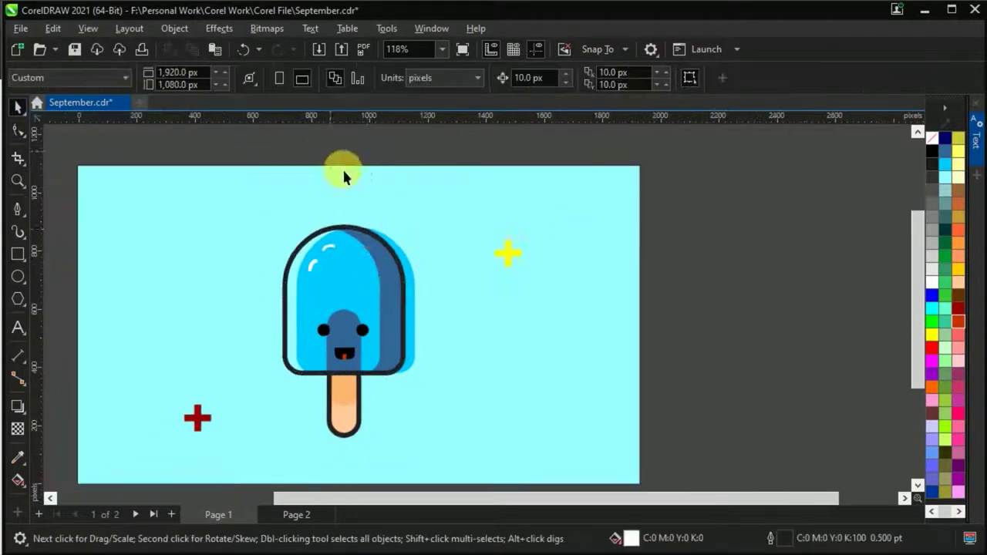
Step: Try to shift the body's black outline slightly down and to the left
{"action": "scroll", "coordinate": [401, 381], "scroll_direction": "up", "scroll_amount": 3}
{"action": "left_click_drag", "start_coordinate": [409, 395], "coordinate": [398, 348]}
{"action": "left_click", "coordinate": [407, 369]}
{"action": "scroll", "coordinate": [392, 374], "scroll_direction": "up", "scroll_amount": 1}
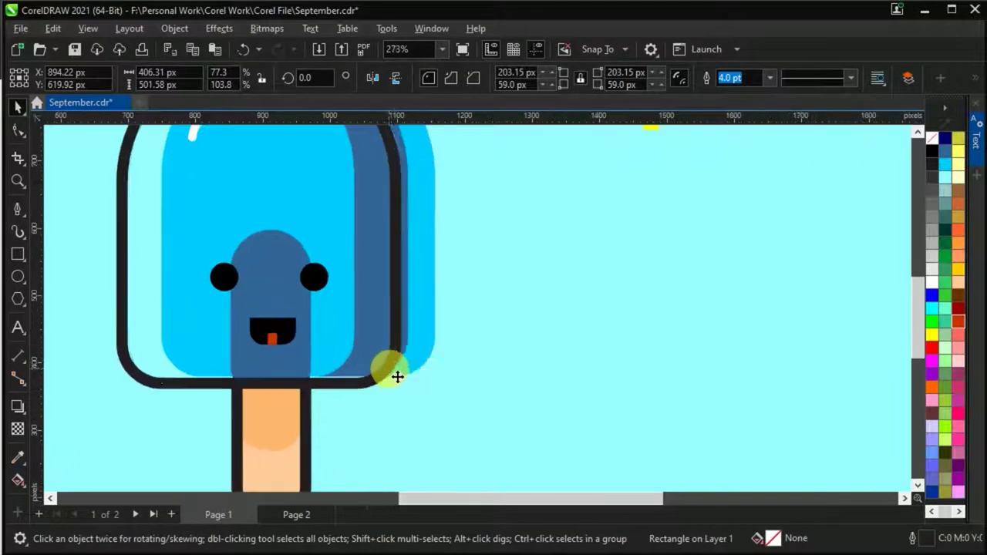
{"action": "scroll", "coordinate": [393, 369], "scroll_direction": "down", "scroll_amount": 2}
{"action": "left_click", "coordinate": [785, 417]}
{"action": "scroll", "coordinate": [785, 417], "scroll_direction": "down", "scroll_amount": 1}
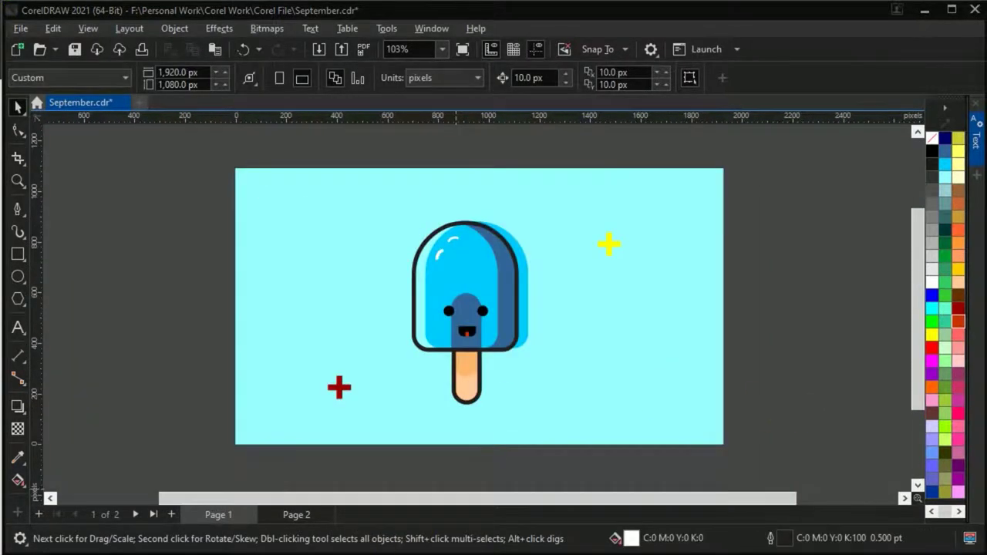
Step: Draw a white circle about 52 px across above the red plus, with a 4 pt navy outline
{"action": "scroll", "coordinate": [509, 254], "scroll_direction": "down", "scroll_amount": 1}
{"action": "scroll", "coordinate": [467, 282], "scroll_direction": "up", "scroll_amount": 1}
{"action": "left_click", "coordinate": [18, 277]}
{"action": "left_click_drag", "start_coordinate": [229, 341], "coordinate": [255, 368]}
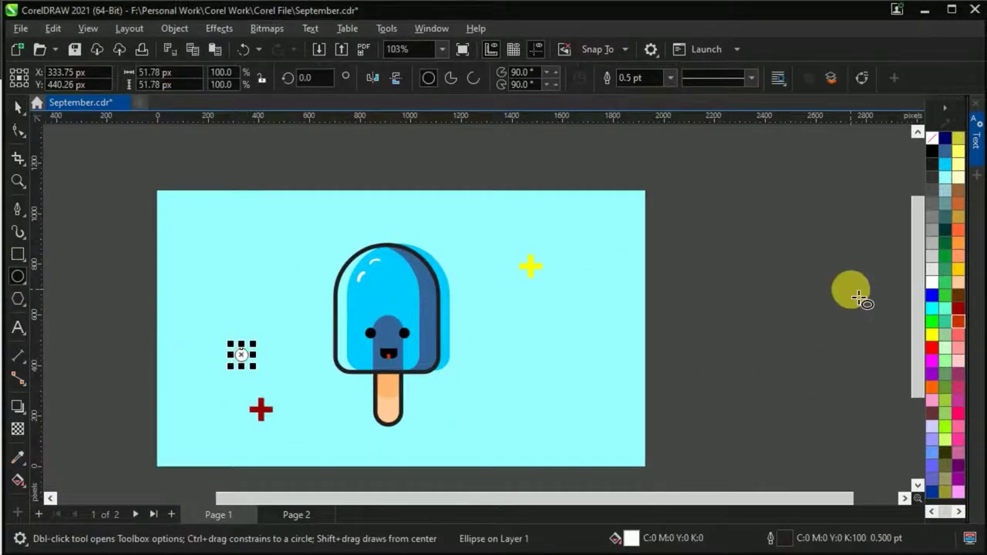
{"action": "key", "text": "space"}
{"action": "scroll", "coordinate": [251, 366], "scroll_direction": "up", "scroll_amount": 1}
{"action": "left_click", "coordinate": [672, 77]}
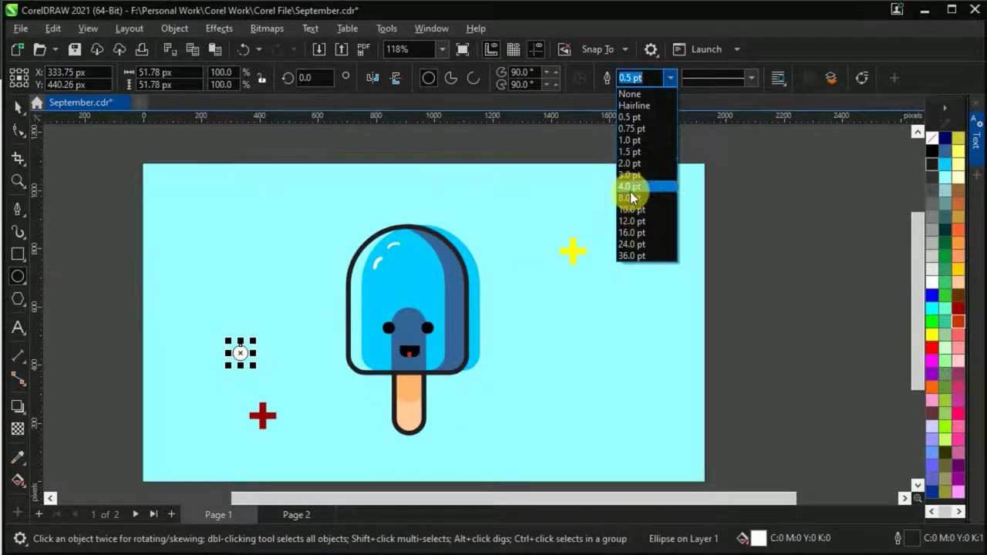
{"action": "left_click", "coordinate": [635, 190]}
{"action": "scroll", "coordinate": [794, 413], "scroll_direction": "up", "scroll_amount": 2}
{"action": "left_click", "coordinate": [946, 138]}
Step: Place a copy of the ring just below the yellow plus and recolour its outline dark green
{"action": "left_click", "coordinate": [18, 108]}
{"action": "scroll", "coordinate": [236, 348], "scroll_direction": "down", "scroll_amount": 1}
{"action": "left_click", "coordinate": [250, 357]}
{"action": "right_click", "coordinate": [945, 243]}
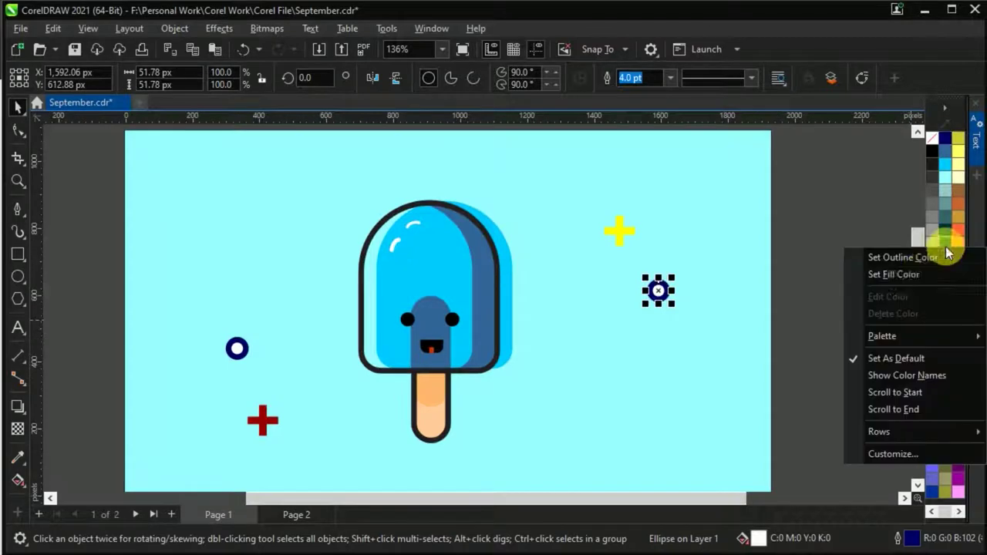
{"action": "left_click", "coordinate": [887, 254]}
{"action": "left_click", "coordinate": [282, 300]}
{"action": "scroll", "coordinate": [282, 300], "scroll_direction": "down", "scroll_amount": 1}
{"action": "left_click", "coordinate": [309, 309]}
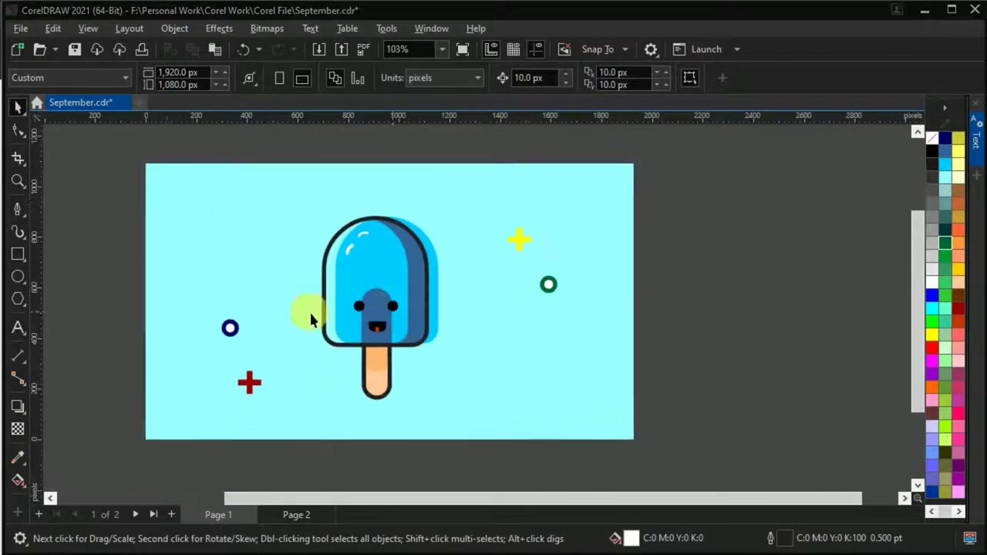
Step: Apply a diagonal fountain fill to the background and set its start colour to steel blue
{"action": "left_click", "coordinate": [18, 479]}
{"action": "left_click_drag", "start_coordinate": [376, 299], "coordinate": [231, 415]}
{"action": "left_click", "coordinate": [386, 309]}
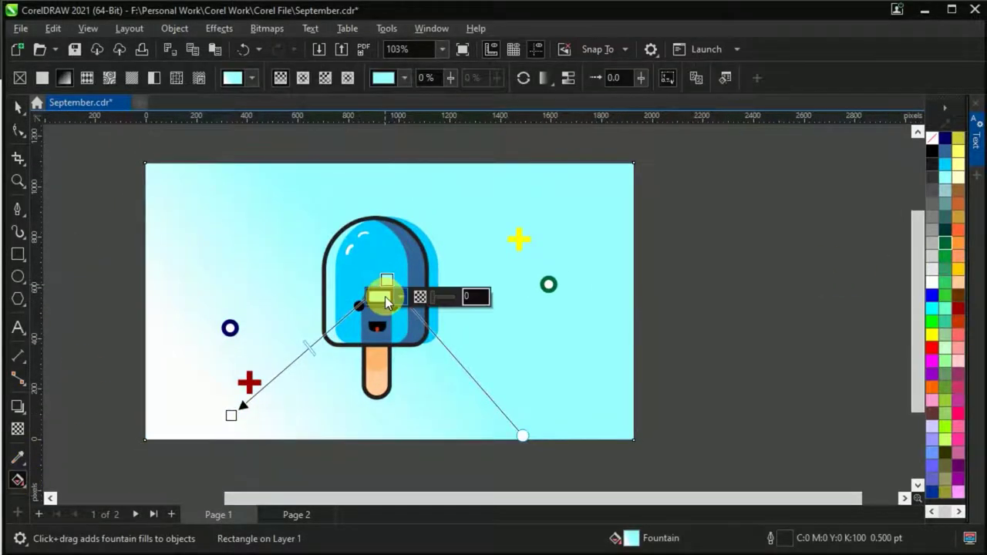
{"action": "left_click", "coordinate": [443, 296]}
{"action": "left_click", "coordinate": [570, 361]}
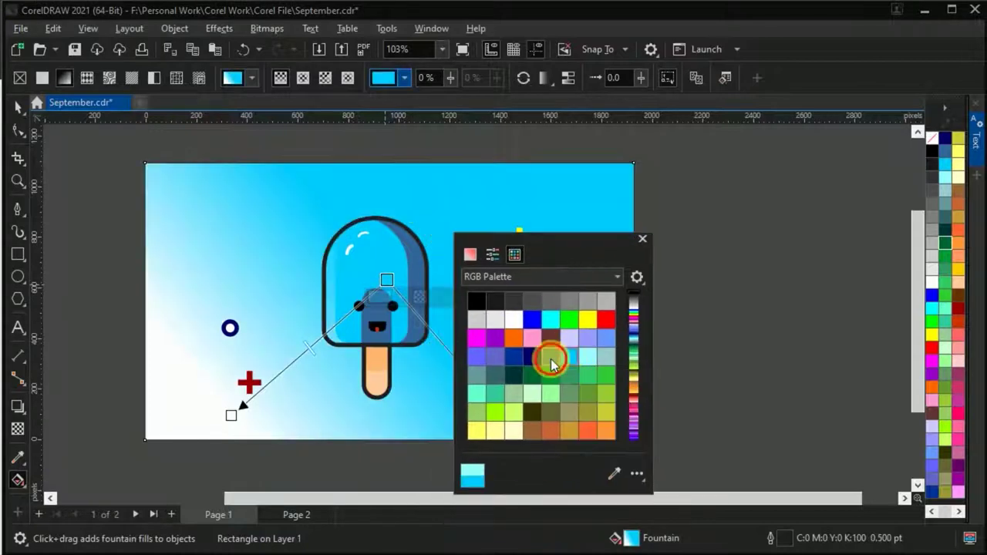
{"action": "left_click", "coordinate": [550, 357]}
Step: Set the gradient's end colour to sky blue, make the fill elliptical and spread it around the ice pop
{"action": "left_click", "coordinate": [232, 415]}
{"action": "left_click", "coordinate": [224, 432]}
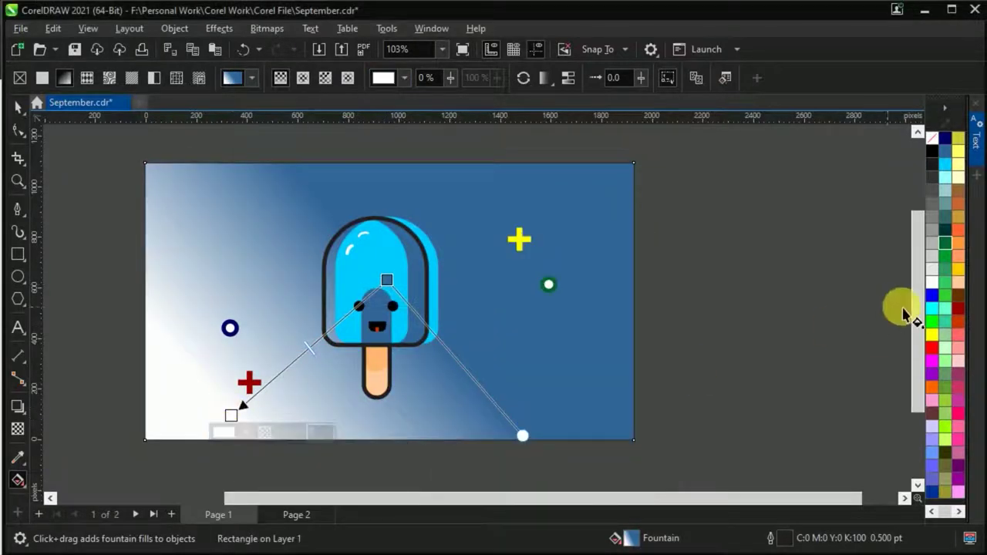
{"action": "left_click", "coordinate": [947, 149]}
{"action": "left_click_drag", "start_coordinate": [386, 279], "coordinate": [378, 293]}
{"action": "left_click", "coordinate": [303, 245]}
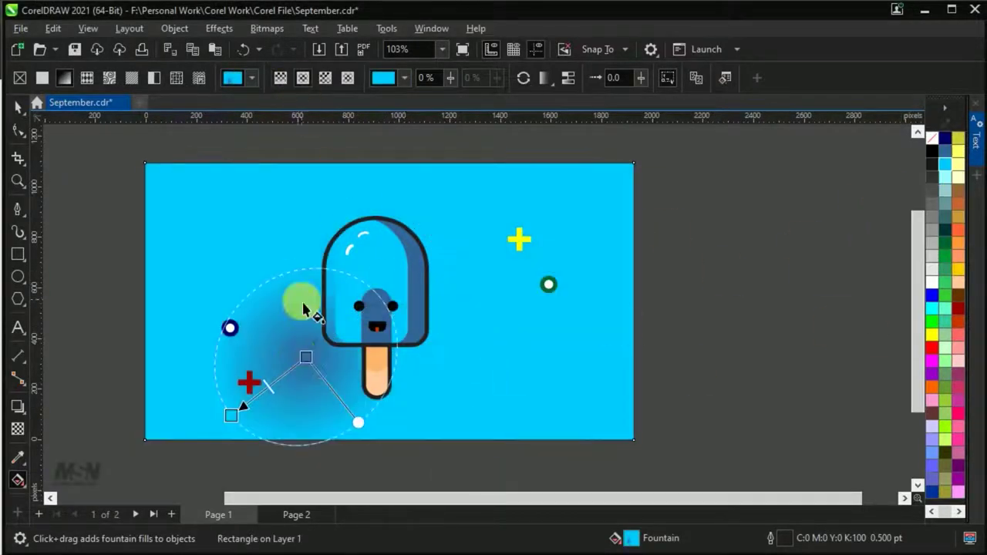
{"action": "left_click_drag", "start_coordinate": [231, 415], "coordinate": [222, 420]}
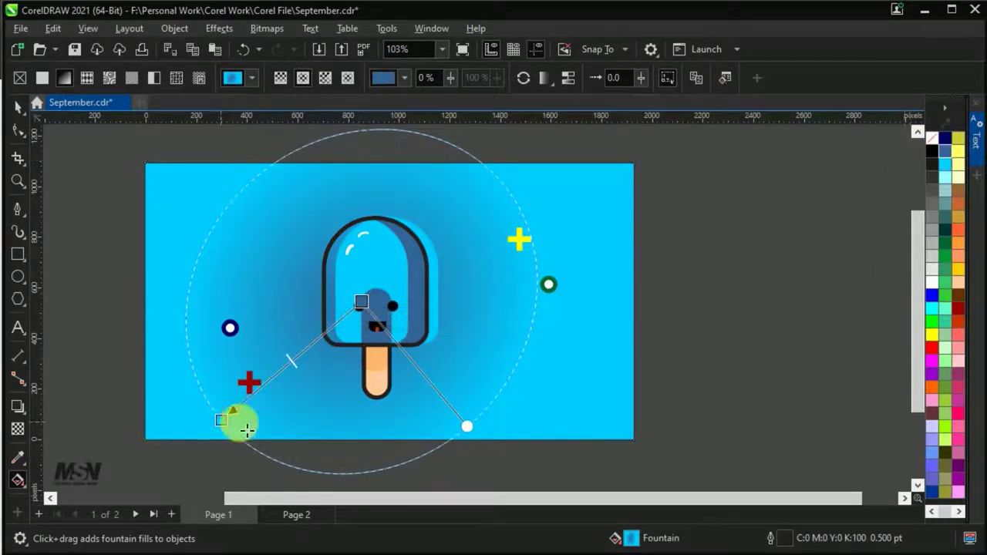
Step: Swap the gradient's colours to sky blue at the centre and steel blue outside, and widen the ellipse
{"action": "left_click", "coordinate": [362, 302]}
{"action": "left_click", "coordinate": [219, 422]}
{"action": "scroll", "coordinate": [450, 248], "scroll_direction": "down", "scroll_amount": 1}
{"action": "left_click_drag", "start_coordinate": [480, 452], "coordinate": [527, 439]}
{"action": "left_click", "coordinate": [392, 299]}
Step: Extend the elliptical gradient beyond the page edges with its centre on the ice pop
{"action": "left_click_drag", "start_coordinate": [231, 398], "coordinate": [188, 425]}
{"action": "scroll", "coordinate": [430, 287], "scroll_direction": "down", "scroll_amount": 2}
{"action": "scroll", "coordinate": [282, 396], "scroll_direction": "down", "scroll_amount": 1}
{"action": "left_click", "coordinate": [280, 400]}
{"action": "scroll", "coordinate": [280, 399], "scroll_direction": "up", "scroll_amount": 3}
{"action": "left_click", "coordinate": [401, 326]}
{"action": "scroll", "coordinate": [401, 327], "scroll_direction": "up", "scroll_amount": 1}
{"action": "left_click", "coordinate": [136, 370]}
{"action": "key", "text": "space"}
Step: Recolour the ice pop's offset sky blue fill to the darker blue #00B0DC
{"action": "scroll", "coordinate": [470, 218], "scroll_direction": "up", "scroll_amount": 3}
{"action": "left_click", "coordinate": [470, 218]}
{"action": "left_click_drag", "start_coordinate": [948, 159], "coordinate": [926, 192]}
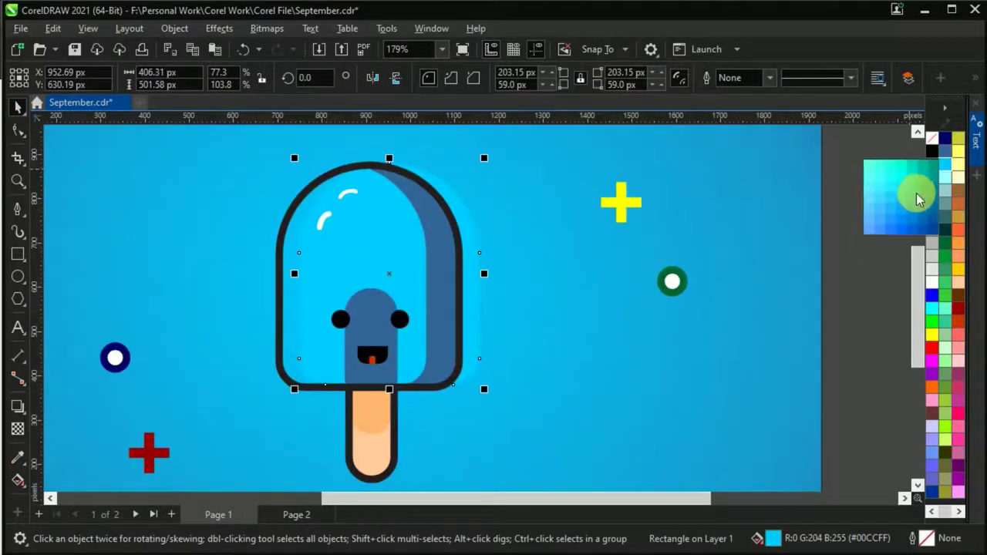
{"action": "scroll", "coordinate": [249, 249], "scroll_direction": "down", "scroll_amount": 2}
{"action": "left_click", "coordinate": [249, 249]}
{"action": "scroll", "coordinate": [308, 258], "scroll_direction": "up", "scroll_amount": 2}
{"action": "left_click", "coordinate": [309, 257]}
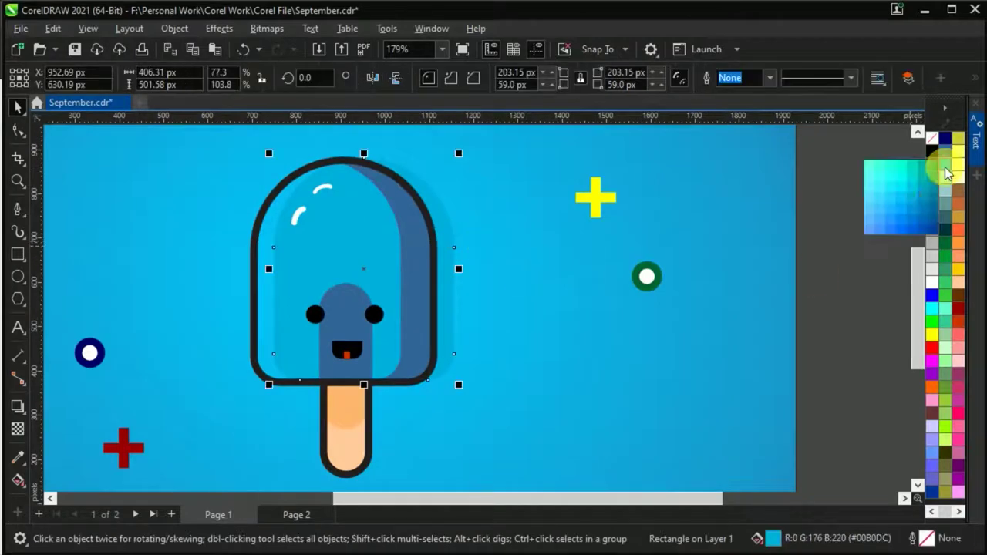
{"action": "left_click", "coordinate": [839, 271]}
{"action": "scroll", "coordinate": [404, 267], "scroll_direction": "down", "scroll_amount": 3}
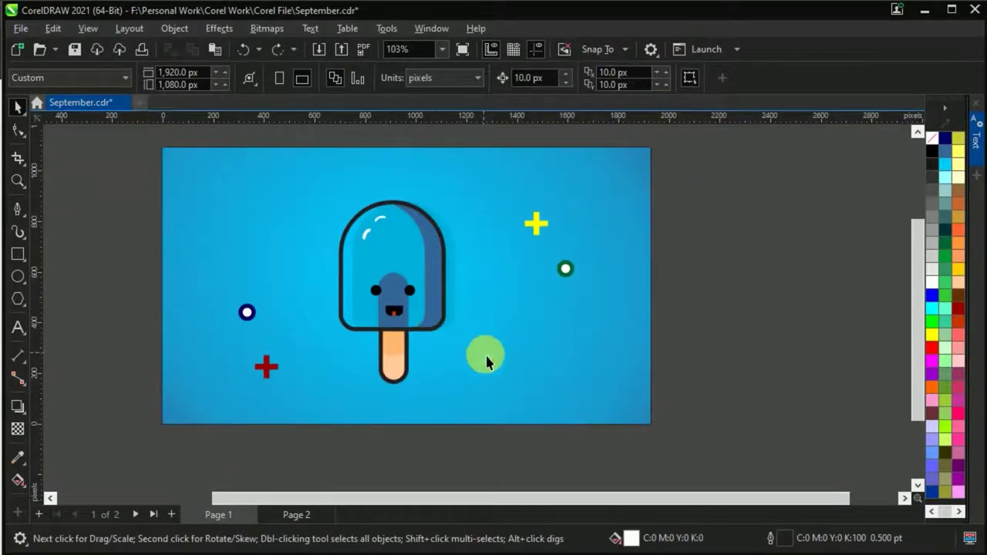
Step: Set the transparency of the background gradient's centre colour to 34%
{"action": "left_click", "coordinate": [485, 353]}
{"action": "left_click", "coordinate": [17, 479]}
{"action": "left_click", "coordinate": [394, 272]}
{"action": "left_click_drag", "start_coordinate": [452, 269], "coordinate": [469, 271]}
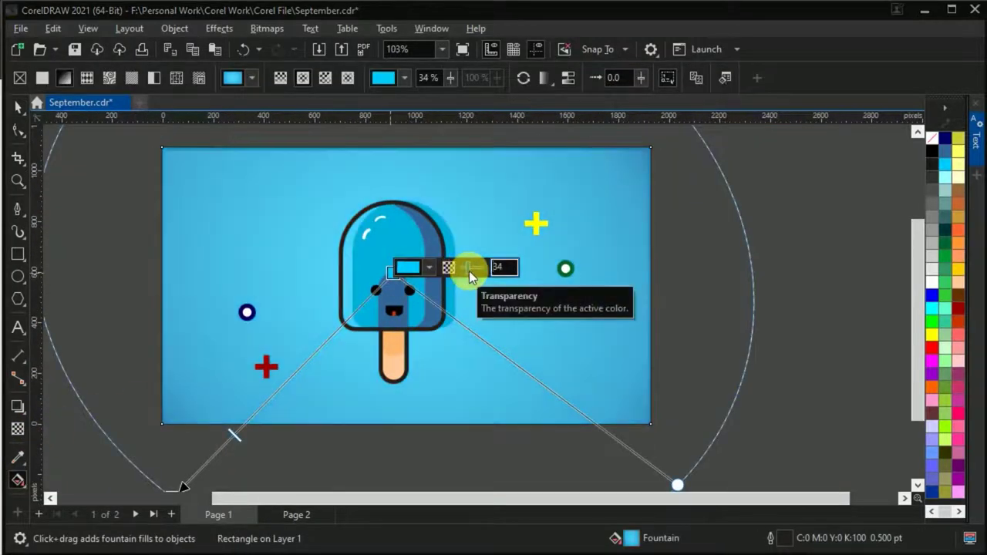
{"action": "left_click", "coordinate": [17, 106]}
{"action": "left_click", "coordinate": [62, 187]}
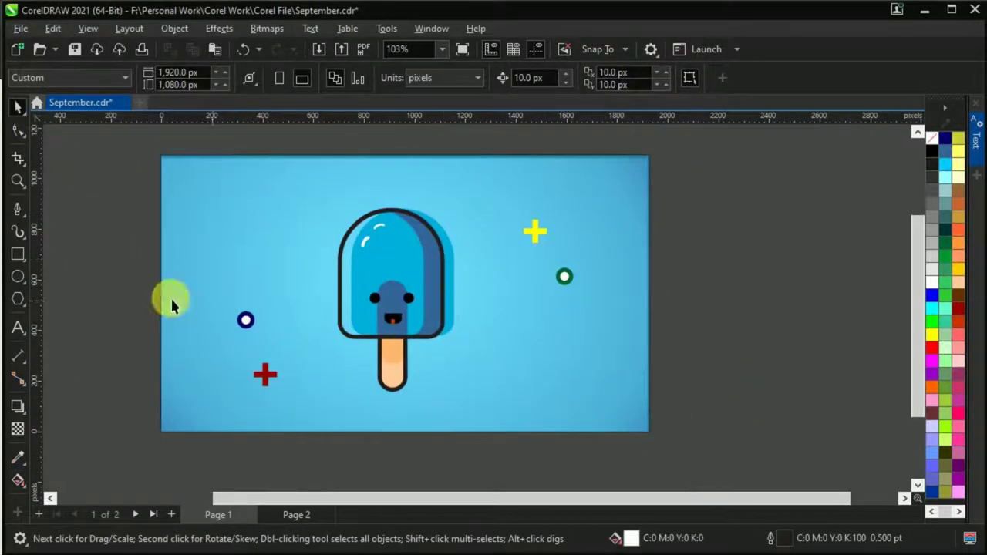
Step: Draw a white circle about 671 px across over the ice pop
{"action": "key", "text": "F7"}
{"action": "left_click_drag", "start_coordinate": [431, 331], "coordinate": [472, 381]}
{"action": "key", "text": "space"}
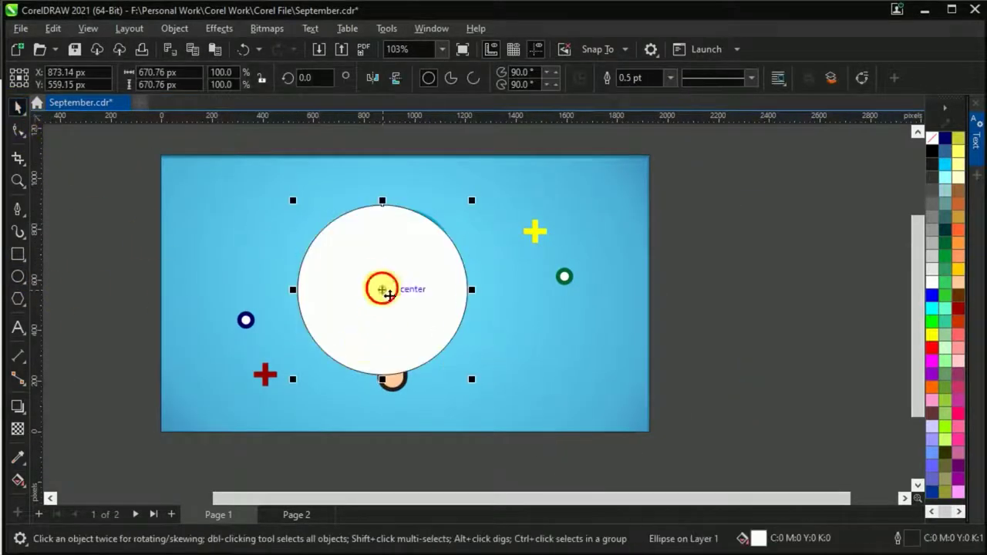
Step: Fill the large white circle over the ice pop with blue #336699 and remove its outline
{"action": "left_click_drag", "start_coordinate": [379, 286], "coordinate": [365, 277]}
{"action": "left_click", "coordinate": [947, 159]}
{"action": "left_click", "coordinate": [670, 77]}
{"action": "left_click", "coordinate": [640, 91]}
{"action": "left_click_drag", "start_coordinate": [446, 359], "coordinate": [322, 340]}
{"action": "scroll", "coordinate": [321, 340], "scroll_direction": "down", "scroll_amount": 2}
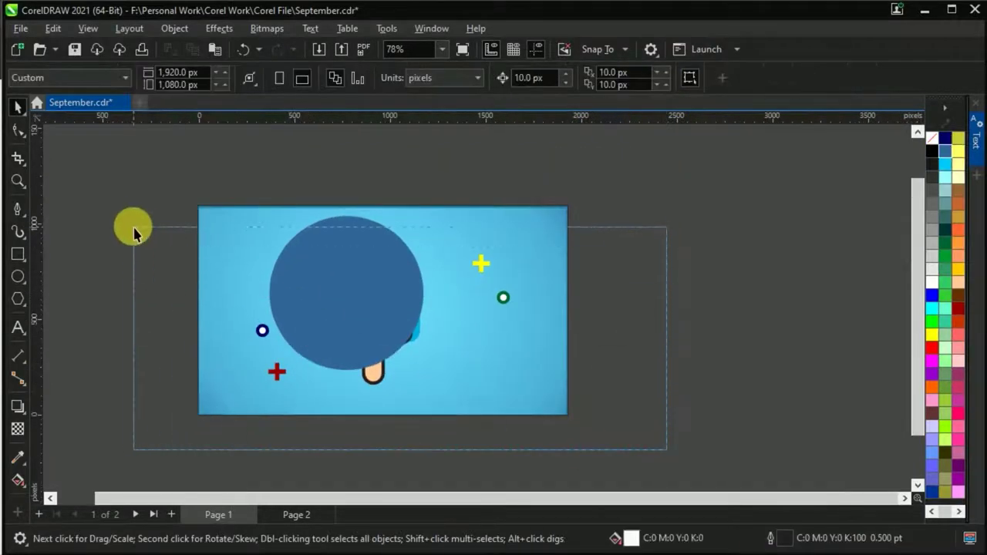
Step: Send the blue circle behind the ice pop, centre it on the ice pop and enlarge it to about 882 px across
{"action": "key", "text": "Tab"}
{"action": "key", "text": "ctrl+Page_Down"}
{"action": "scroll", "coordinate": [304, 232], "scroll_direction": "up", "scroll_amount": 2}
{"action": "key", "text": "Tab"}
{"action": "scroll", "coordinate": [490, 286], "scroll_direction": "up", "scroll_amount": 1}
{"action": "left_click", "coordinate": [490, 286]}
{"action": "scroll", "coordinate": [490, 286], "scroll_direction": "down", "scroll_amount": 1}
{"action": "left_click_drag", "start_coordinate": [386, 254], "coordinate": [370, 278]}
{"action": "scroll", "coordinate": [350, 286], "scroll_direction": "up", "scroll_amount": 1}
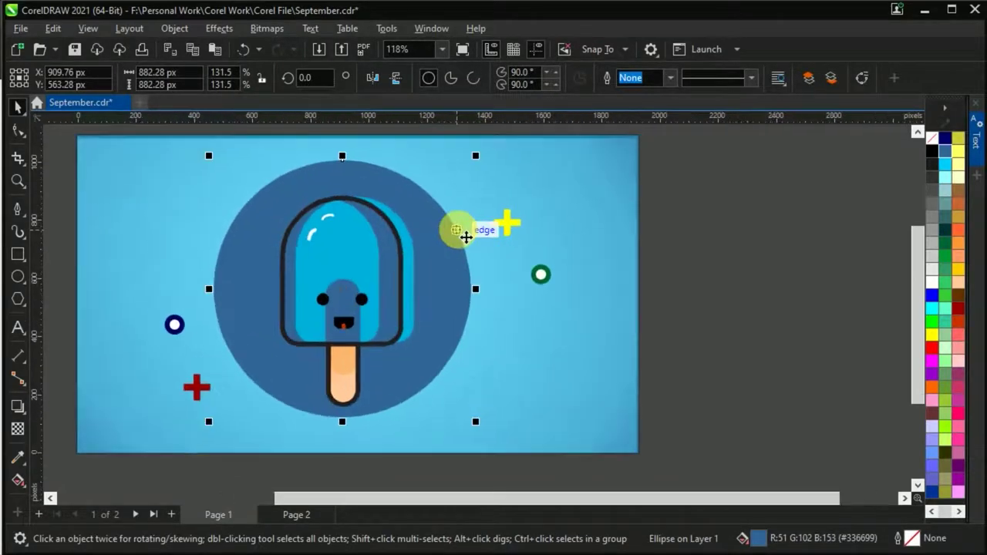
Step: Add a concentric sky blue circle behind the ice pop, framed by a thin #336699 blue rim from the larger circle
{"action": "key", "text": "shift+Page_Up"}
{"action": "left_click", "coordinate": [944, 165]}
{"action": "left_click", "coordinate": [687, 424]}
{"action": "scroll", "coordinate": [686, 424], "scroll_direction": "down", "scroll_amount": 1}
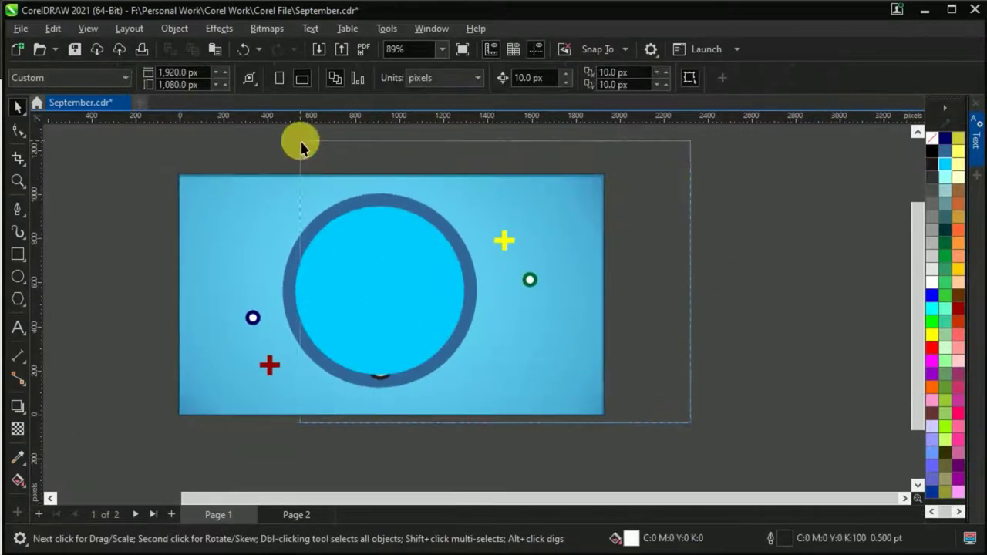
{"action": "key", "text": "ctrl+z"}
{"action": "scroll", "coordinate": [449, 273], "scroll_direction": "up", "scroll_amount": 1}
{"action": "left_click", "coordinate": [451, 272]}
{"action": "left_click_drag", "start_coordinate": [943, 159], "coordinate": [907, 193]}
{"action": "left_click", "coordinate": [176, 147]}
{"action": "scroll", "coordinate": [177, 146], "scroll_direction": "down", "scroll_amount": 1}
{"action": "scroll", "coordinate": [562, 374], "scroll_direction": "down", "scroll_amount": 1}
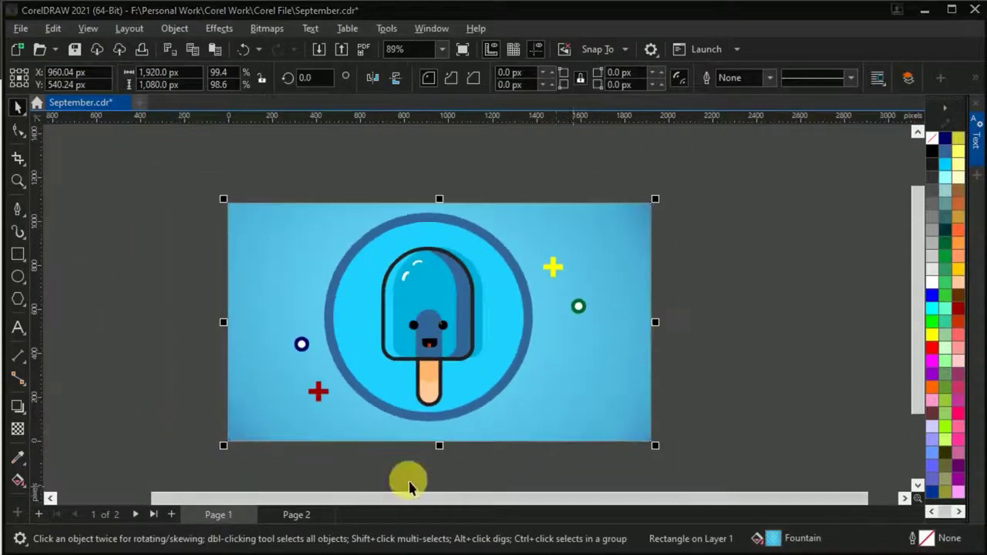
Step: Draw a horizontal navy line about 293 px long and 3 pt thick in the lower right area of the page
{"action": "scroll", "coordinate": [586, 376], "scroll_direction": "up", "scroll_amount": 1}
{"action": "left_click", "coordinate": [18, 209]}
{"action": "scroll", "coordinate": [539, 410], "scroll_direction": "up", "scroll_amount": 1}
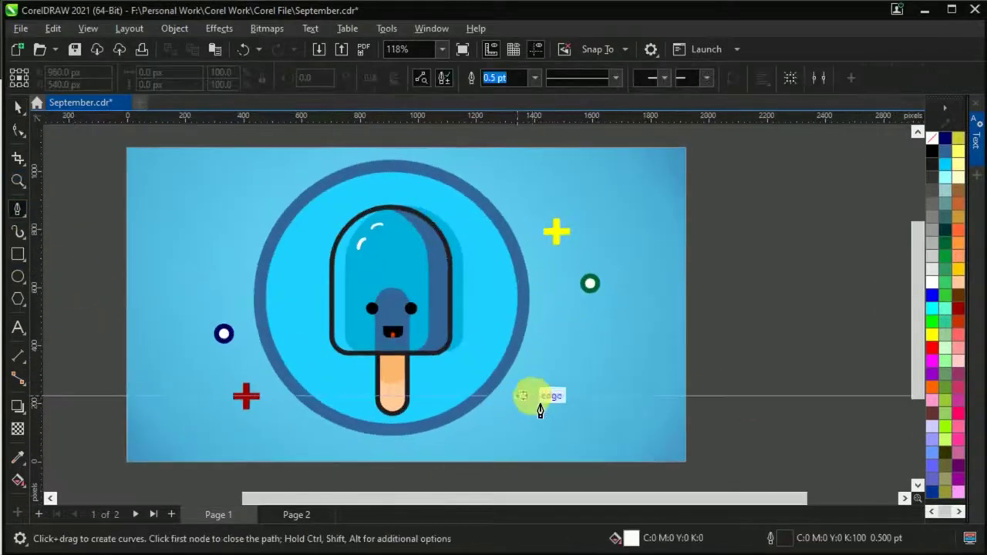
{"action": "left_click", "coordinate": [587, 408]}
{"action": "key", "text": "space"}
{"action": "scroll", "coordinate": [600, 401], "scroll_direction": "up", "scroll_amount": 1}
{"action": "right_click", "coordinate": [945, 138]}
{"action": "left_click", "coordinate": [929, 150]}
{"action": "left_click", "coordinate": [488, 78]}
{"action": "left_click", "coordinate": [447, 172]}
Step: Place a short #336699 blue copy of the navy line just above its right end
{"action": "right_click", "coordinate": [944, 154]}
{"action": "left_click", "coordinate": [902, 162]}
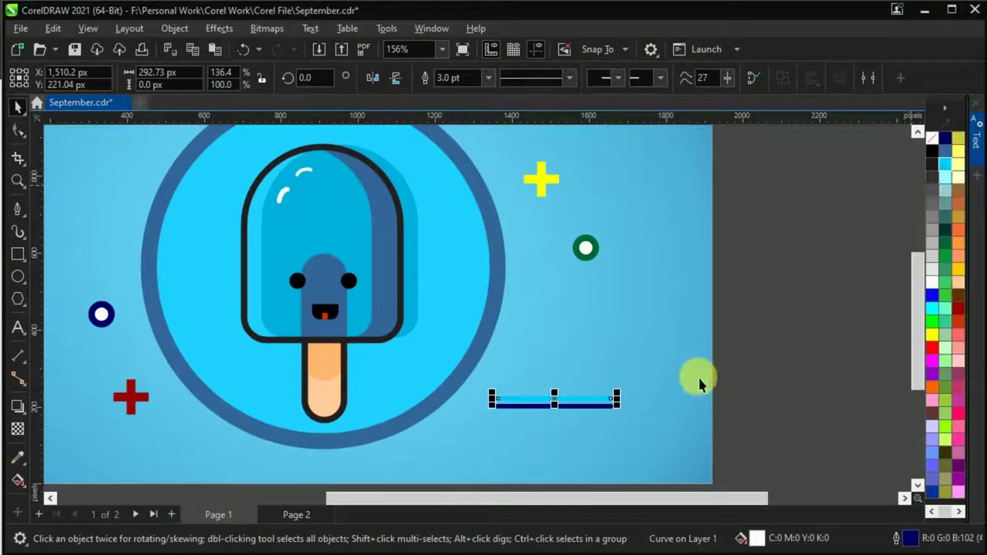
{"action": "scroll", "coordinate": [613, 408], "scroll_direction": "up", "scroll_amount": 1}
{"action": "right_click", "coordinate": [945, 154]}
{"action": "left_click", "coordinate": [902, 162]}
{"action": "scroll", "coordinate": [409, 397], "scroll_direction": "up", "scroll_amount": 3}
{"action": "scroll", "coordinate": [592, 356], "scroll_direction": "down", "scroll_amount": 6}
Step: Place a copy of the line pair, rotated 180°, in the upper left area of the page
{"action": "left_click_drag", "start_coordinate": [590, 386], "coordinate": [171, 191]}
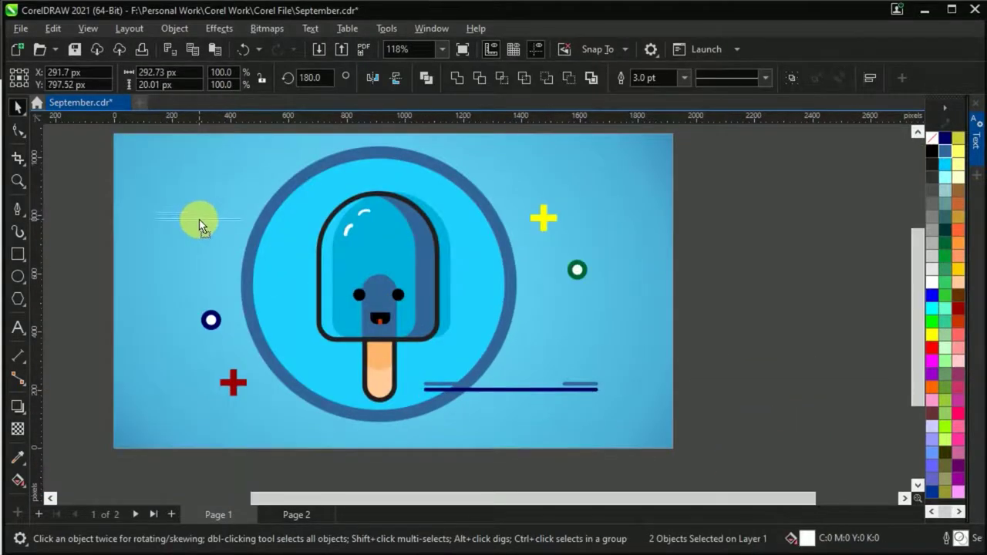
{"action": "left_click_drag", "start_coordinate": [197, 224], "coordinate": [197, 223]}
Step: Centre the ice pop, circles and all decorations together on the page
{"action": "left_click", "coordinate": [689, 414]}
{"action": "scroll", "coordinate": [690, 414], "scroll_direction": "down", "scroll_amount": 2}
{"action": "left_click_drag", "start_coordinate": [745, 458], "coordinate": [267, 179]}
{"action": "scroll", "coordinate": [785, 435], "scroll_direction": "up", "scroll_amount": 1}
{"action": "left_click", "coordinate": [205, 165]}
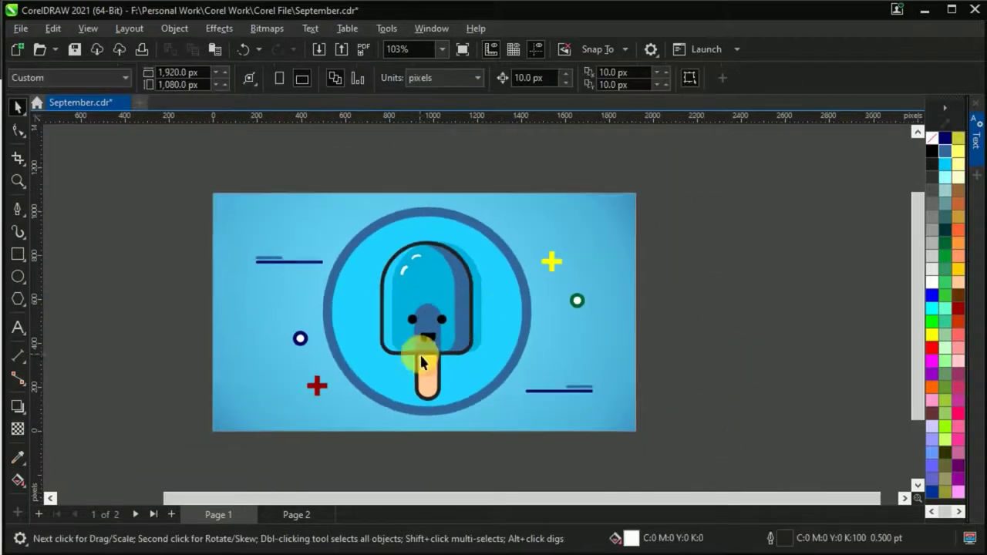
Step: Examine the ice pop's face and mouth up close and review the whole composition
{"action": "scroll", "coordinate": [419, 346], "scroll_direction": "up", "scroll_amount": 18}
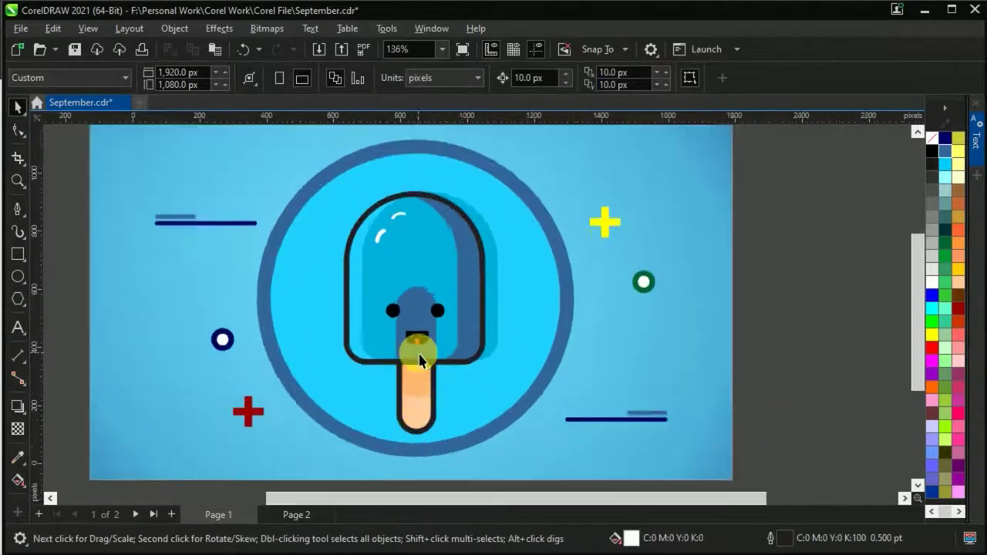
{"action": "left_click", "coordinate": [425, 284]}
{"action": "scroll", "coordinate": [425, 285], "scroll_direction": "down", "scroll_amount": 6}
{"action": "right_click", "coordinate": [381, 309]}
{"action": "left_click", "coordinate": [419, 353]}
{"action": "scroll", "coordinate": [399, 306], "scroll_direction": "up", "scroll_amount": 4}
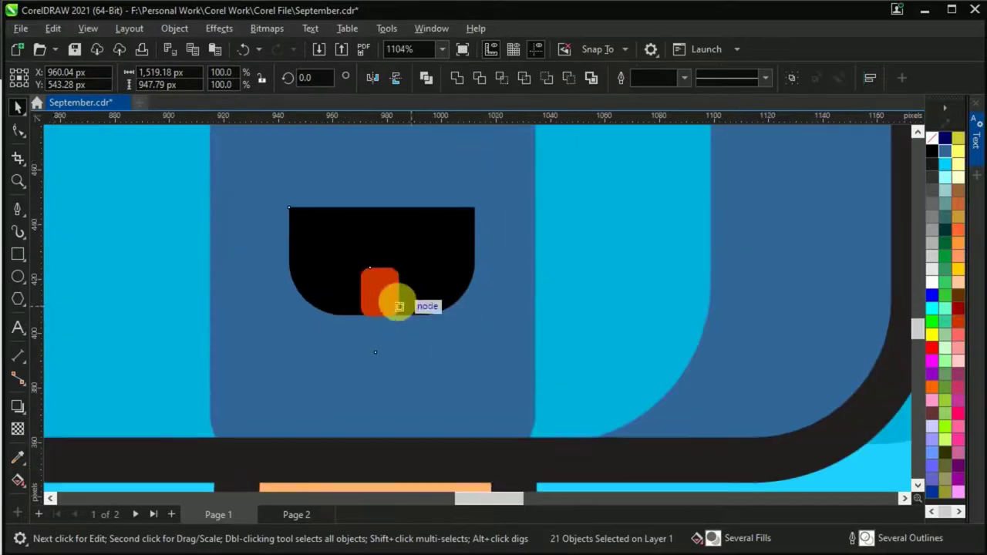
{"action": "scroll", "coordinate": [391, 310], "scroll_direction": "down", "scroll_amount": 15}
{"action": "scroll", "coordinate": [326, 315], "scroll_direction": "up", "scroll_amount": 4}
{"action": "left_click", "coordinate": [326, 312]}
{"action": "scroll", "coordinate": [341, 315], "scroll_direction": "up", "scroll_amount": 12}
{"action": "scroll", "coordinate": [321, 318], "scroll_direction": "down", "scroll_amount": 1}
{"action": "scroll", "coordinate": [321, 317], "scroll_direction": "down", "scroll_amount": 12}
{"action": "key", "text": "Escape"}
{"action": "scroll", "coordinate": [452, 286], "scroll_direction": "up", "scroll_amount": 1}
{"action": "scroll", "coordinate": [567, 427], "scroll_direction": "down", "scroll_amount": 1}
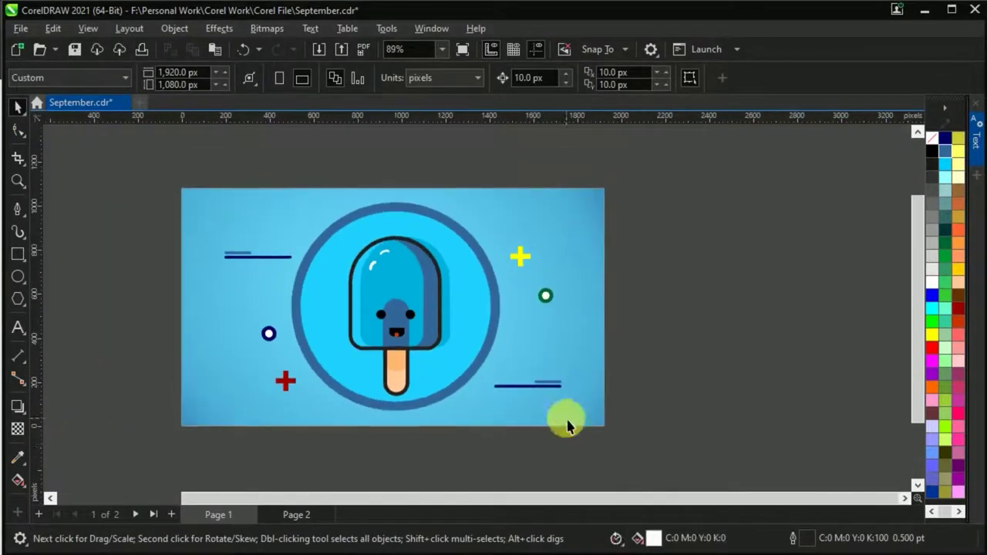